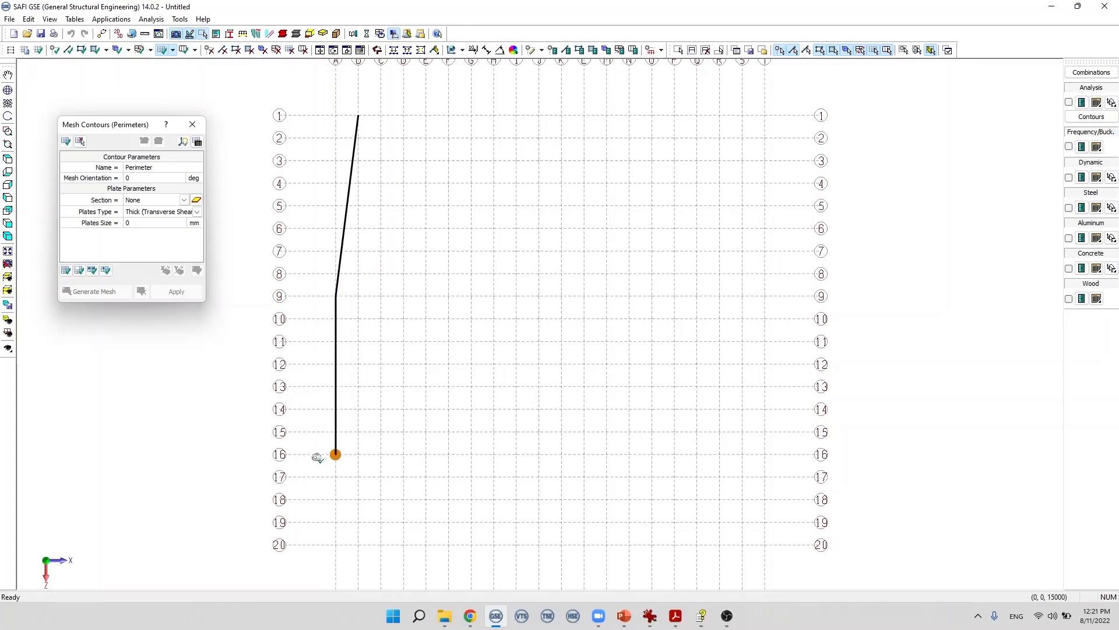
Step: Finish the mesh contour by picking its remaining corners along grid lines 16 and 1, closing it at the start point
click(336, 453)
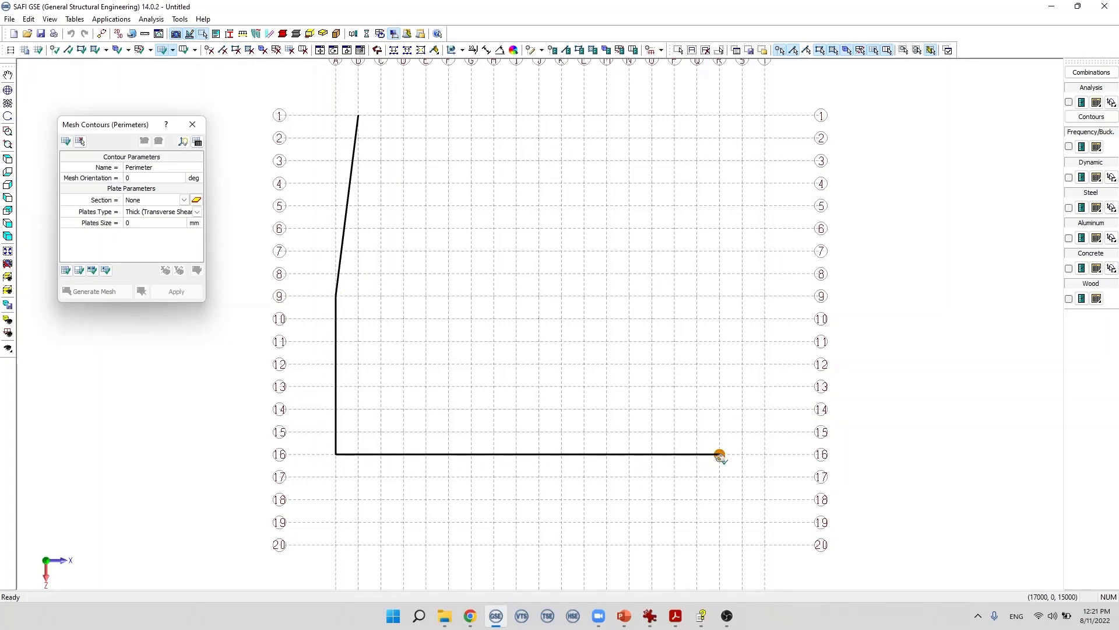
click(720, 453)
click(719, 115)
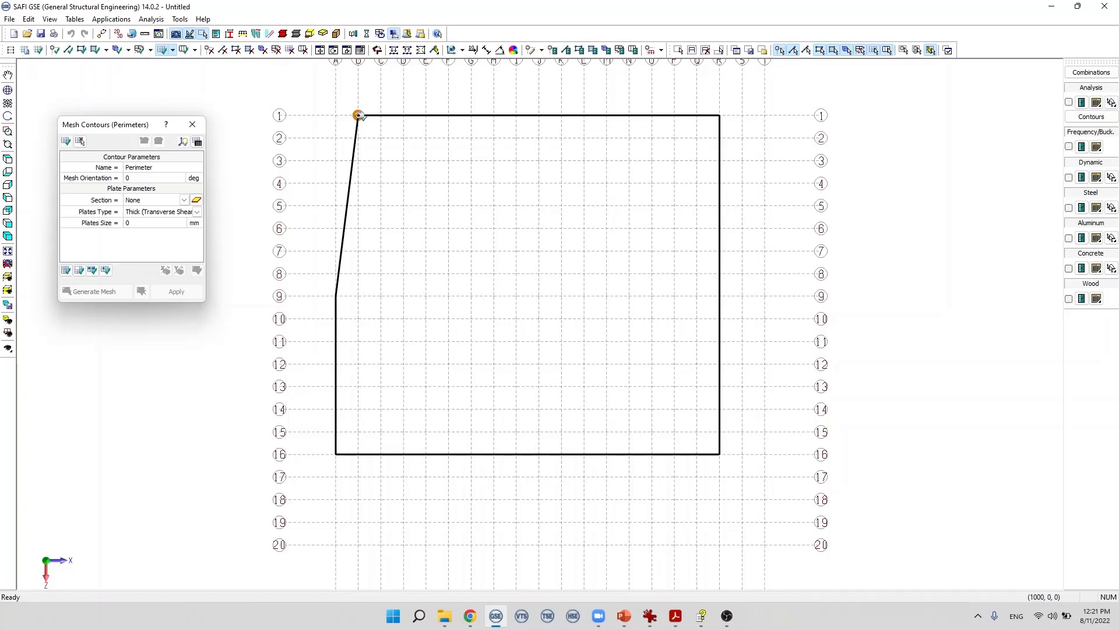
click(358, 115)
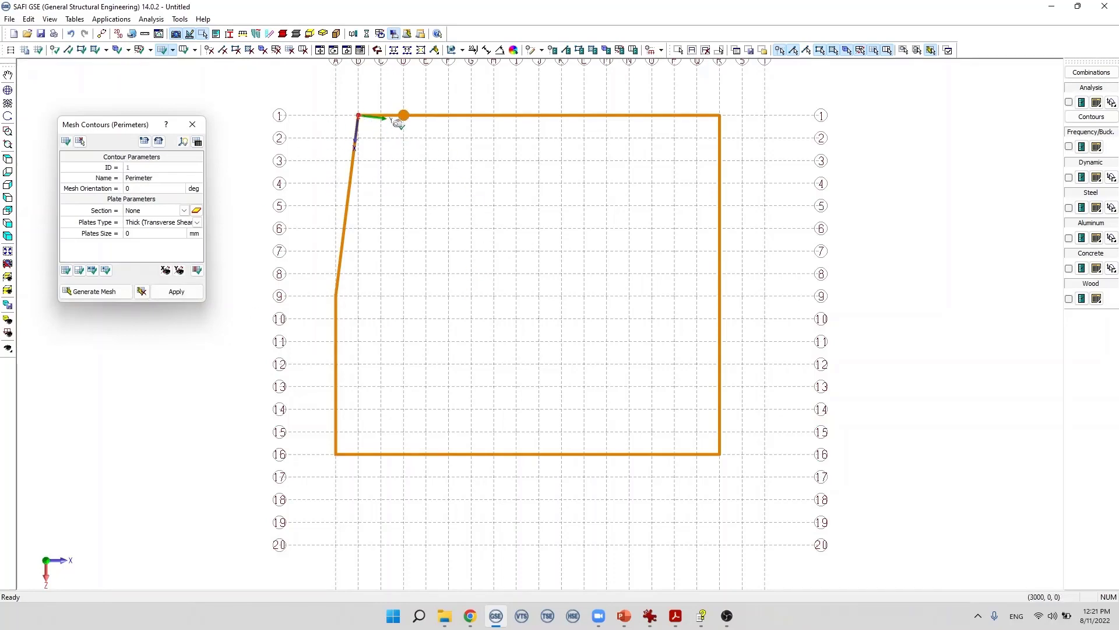
Step: Zoom in to inspect the contour's local axes at its first corner
middle_drag(368, 124, 427, 74)
scroll(374, 97, up, 5)
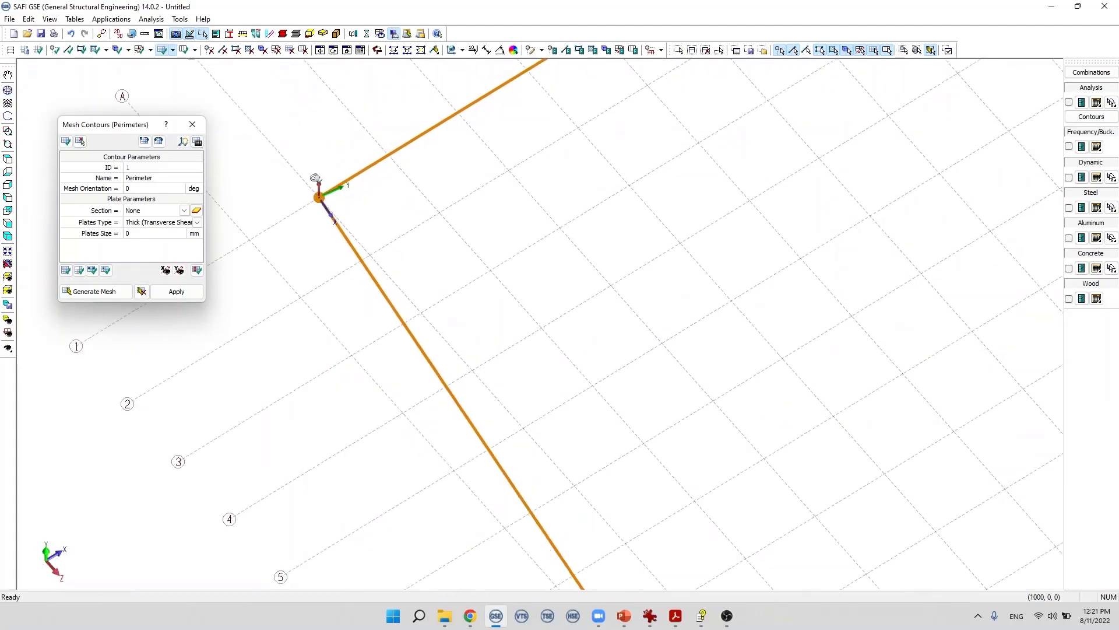
scroll(321, 180, down, 3)
scroll(328, 182, up, 3)
scroll(333, 188, down, 2)
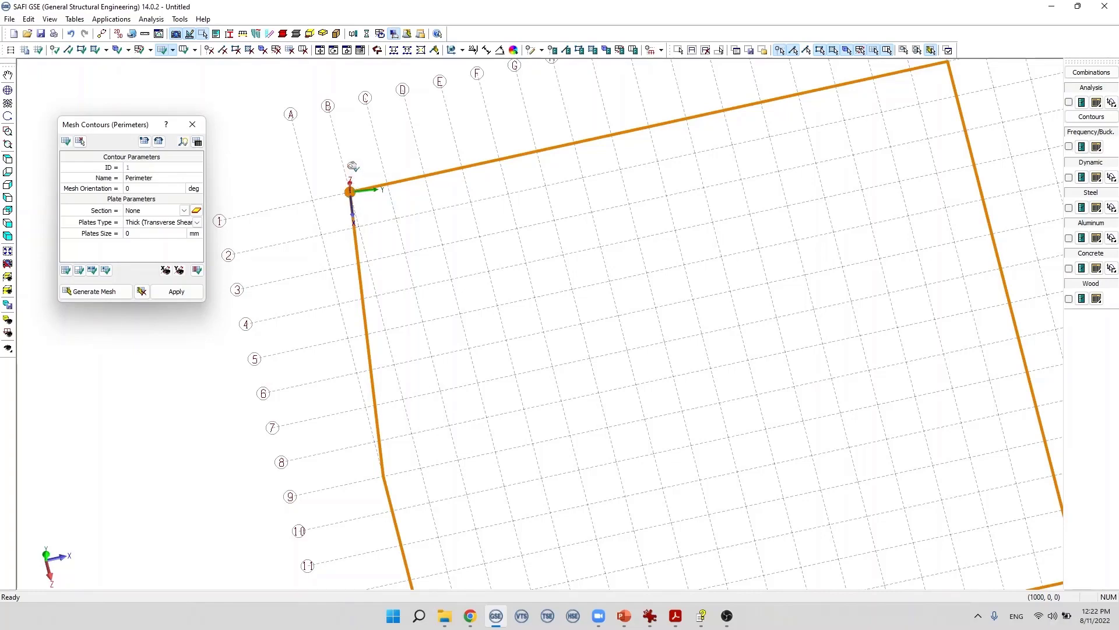
scroll(351, 175, down, 3)
scroll(348, 164, down, 1)
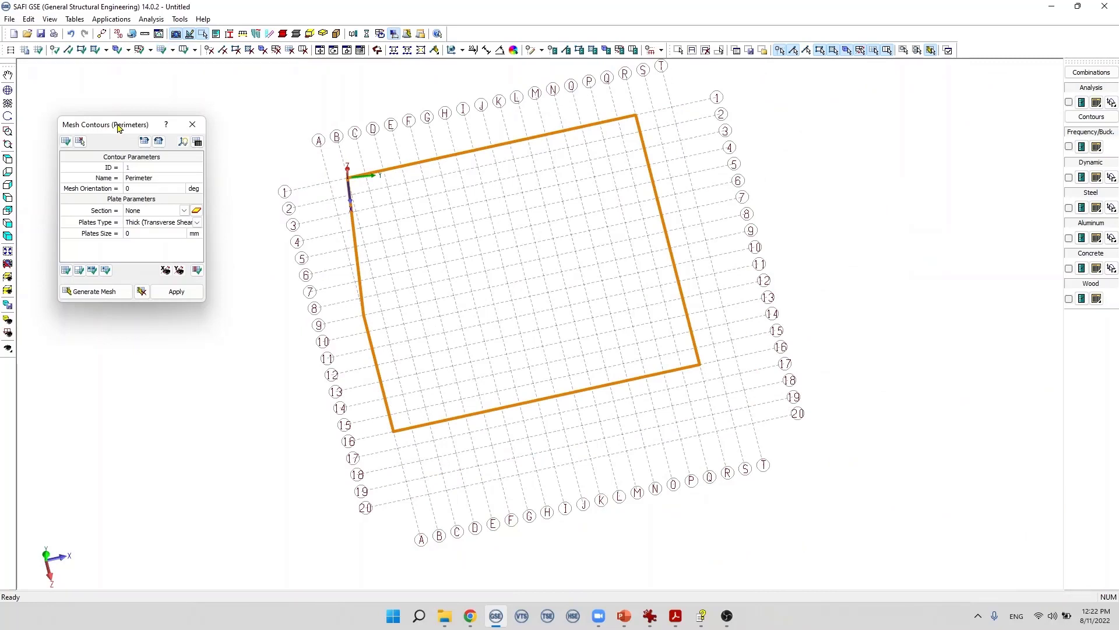
Step: Open the plate section editor from the contour's section field and rename the new section 300 mm
click(129, 180)
click(140, 188)
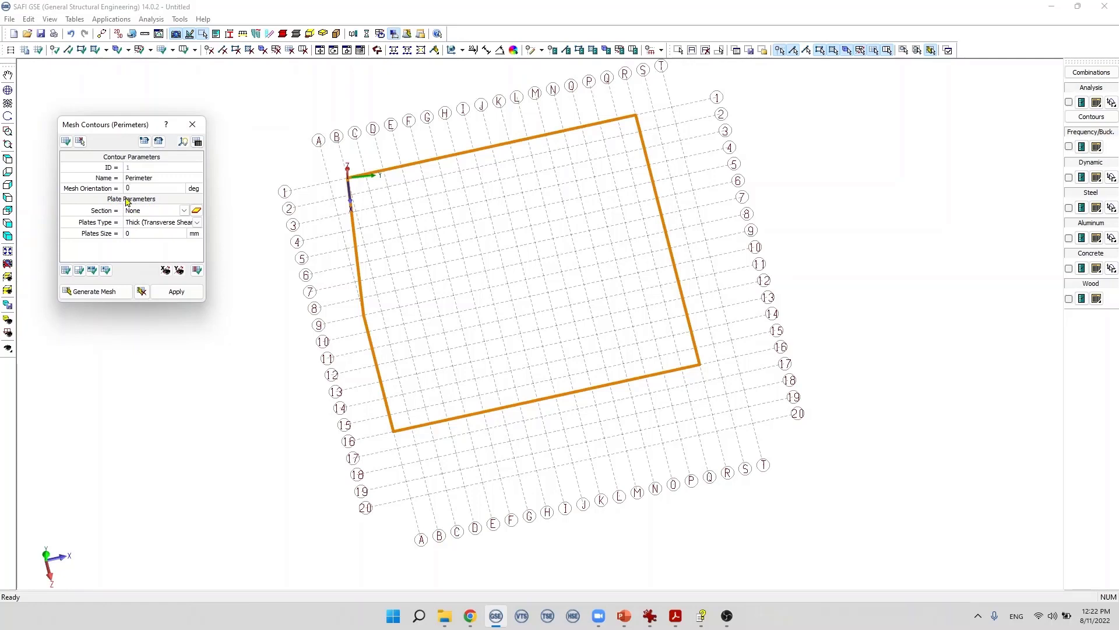
click(184, 210)
click(197, 211)
click(196, 211)
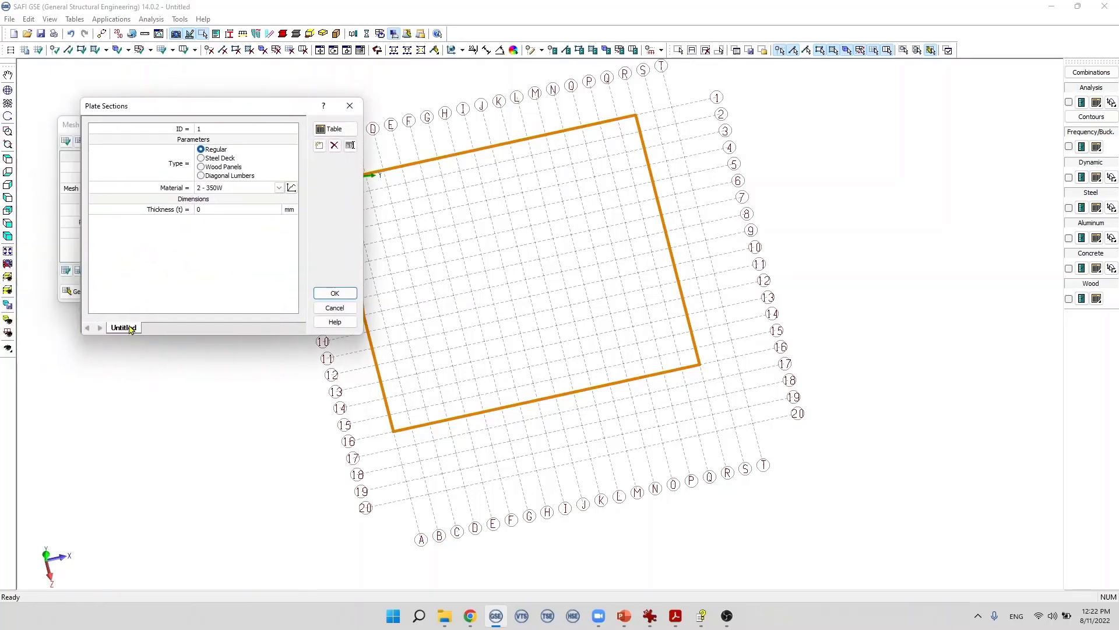
double_click(129, 329)
text(300)
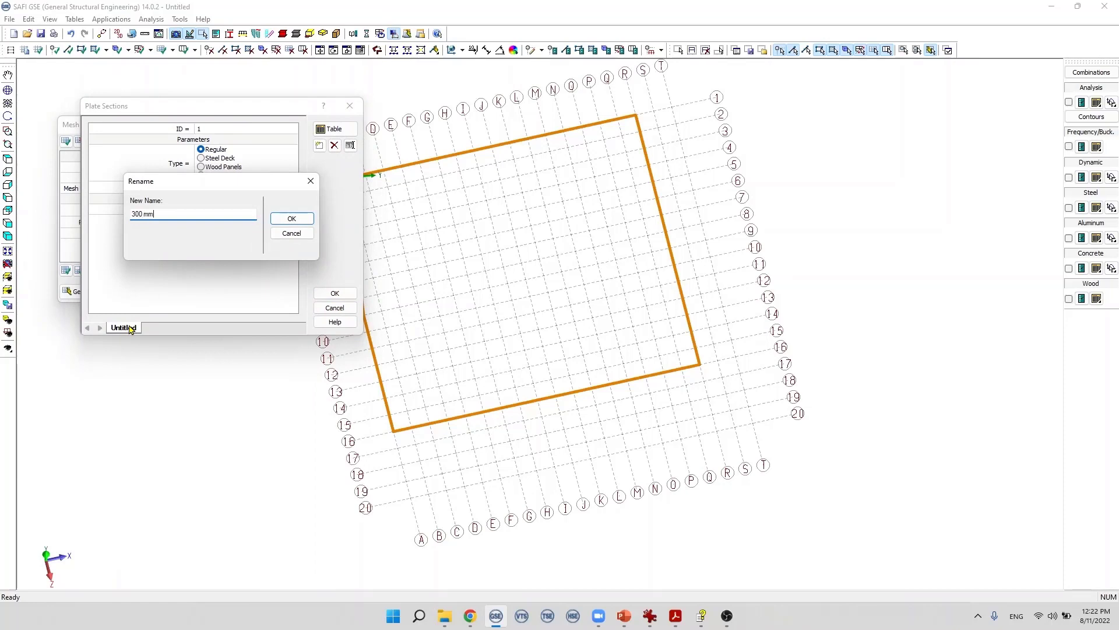
key(Return)
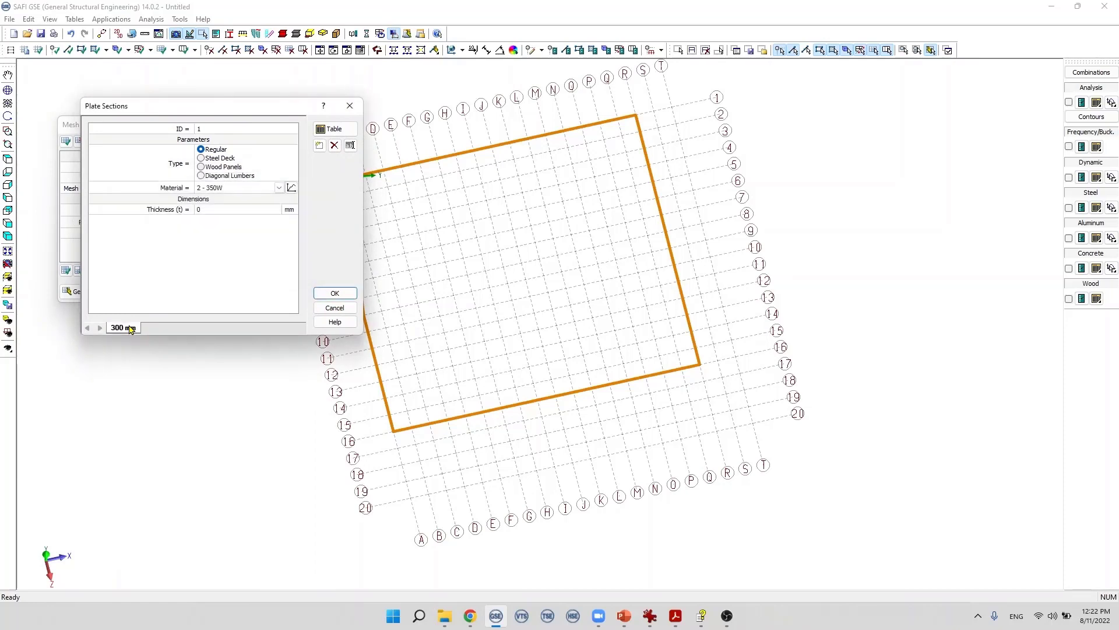
Step: Set the section's thickness and material to 10 - Reinf Stl 40 ksi, and confirm the section
click(204, 210)
text(300)
click(268, 191)
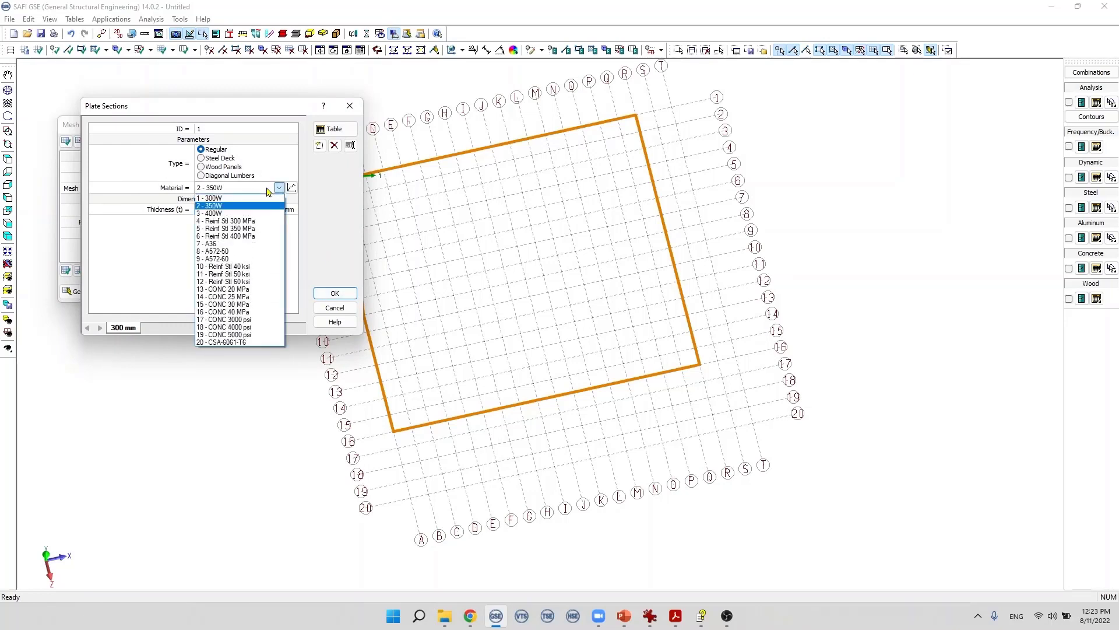
click(262, 268)
click(336, 293)
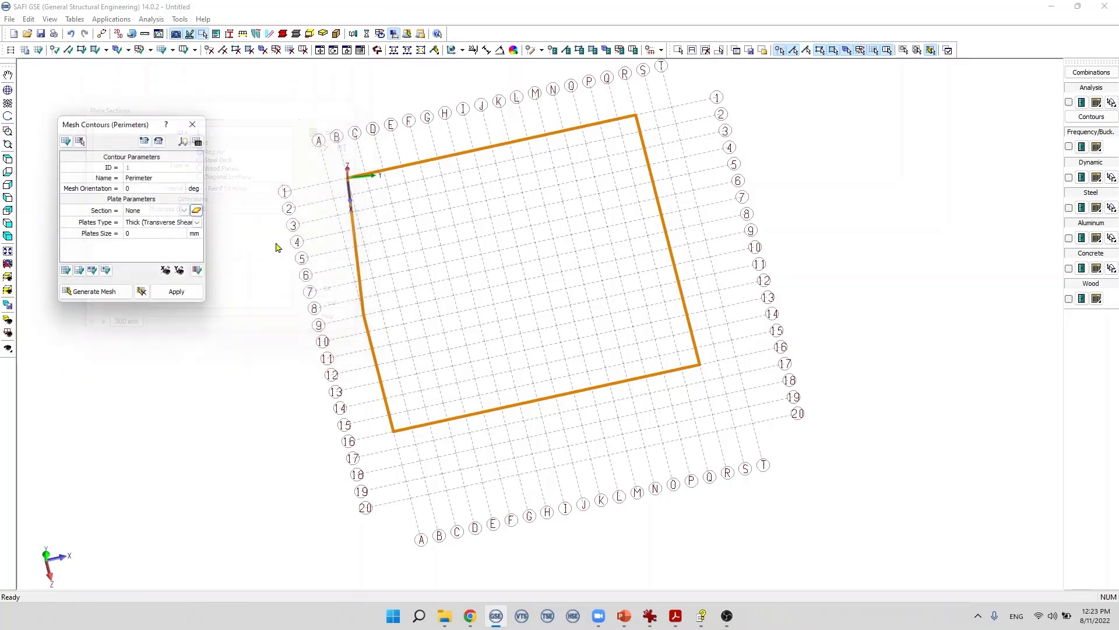
Step: Assign section 1 - 300 mm and the Thick (Transverse Shear) plate type to the contour
click(172, 211)
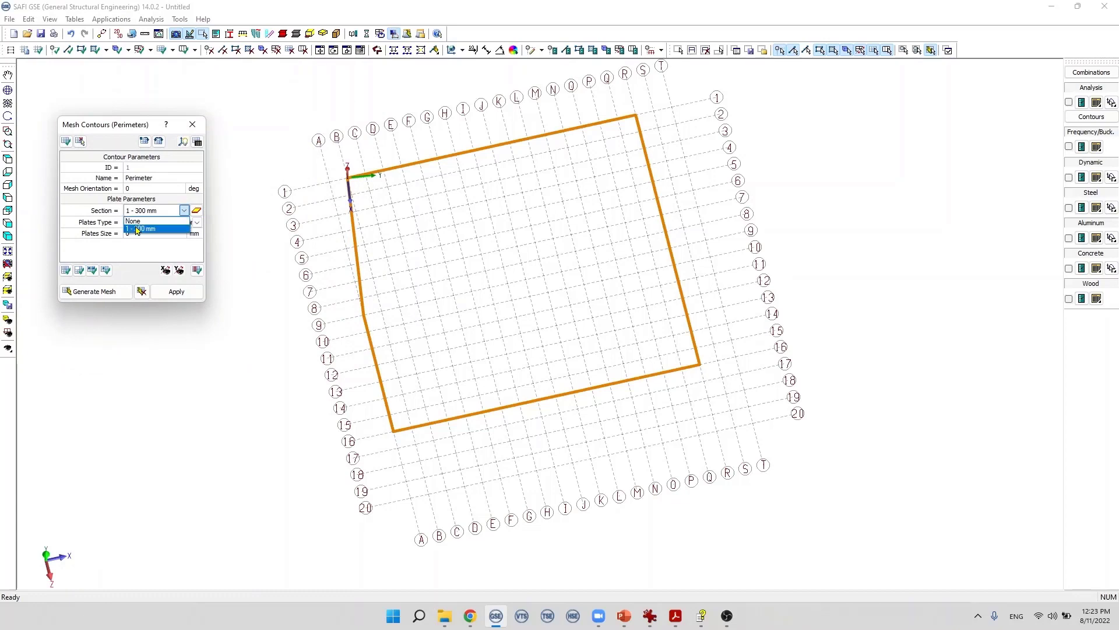
click(140, 230)
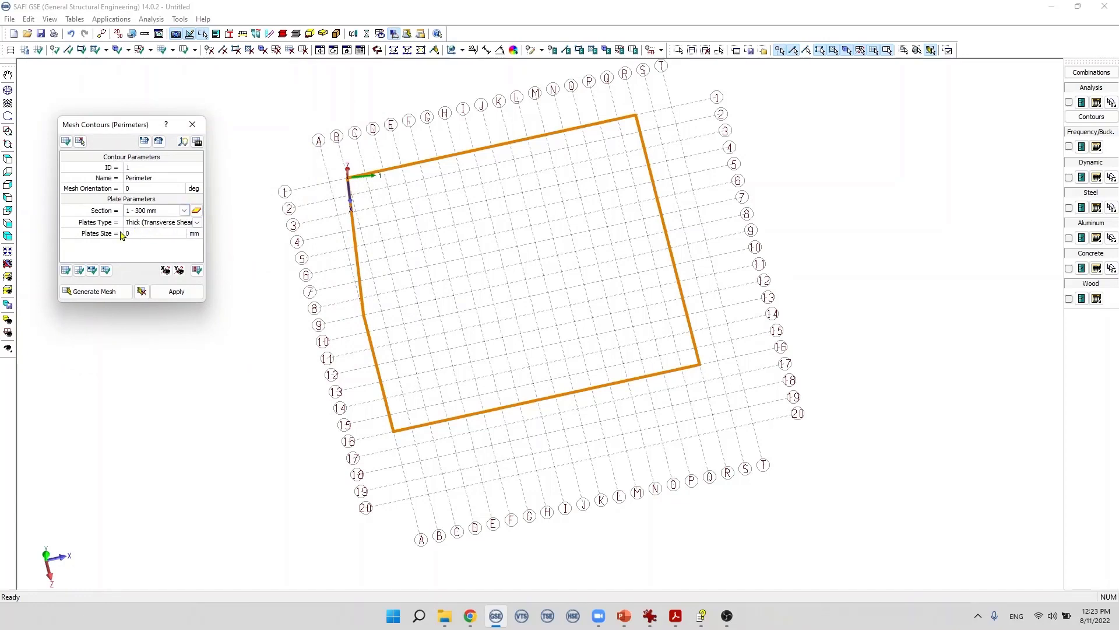
click(185, 223)
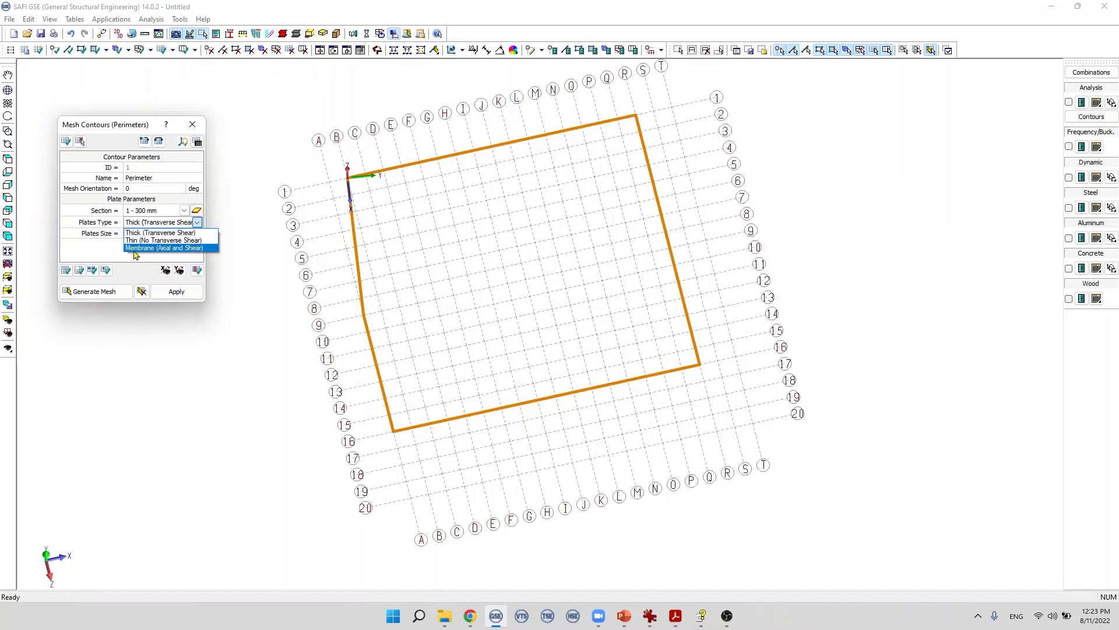
click(133, 233)
double_click(133, 233)
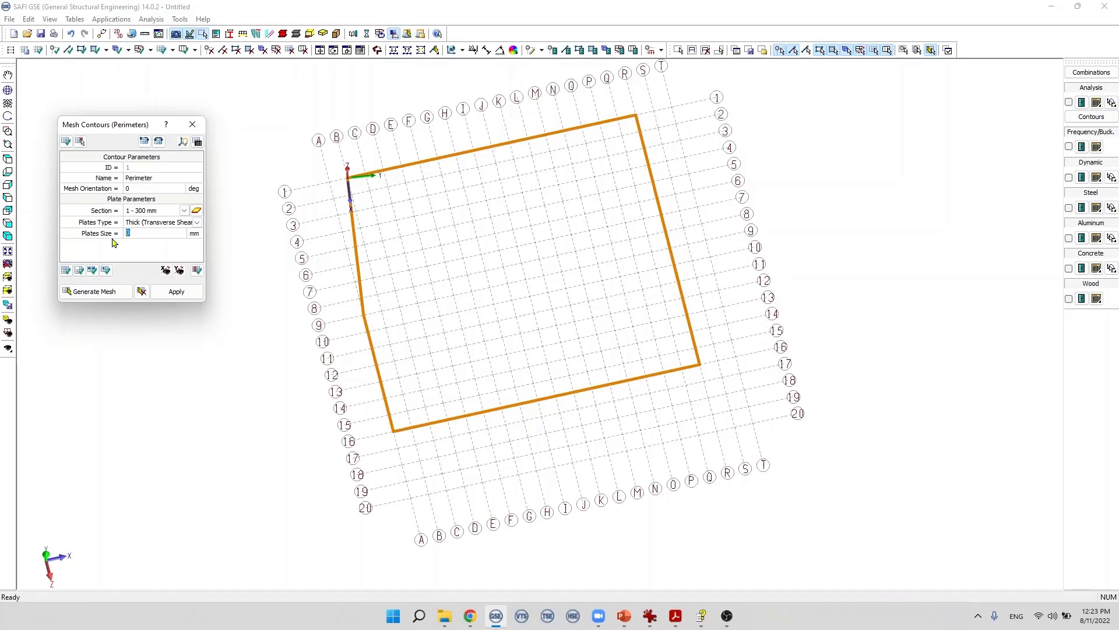
Step: Set the plate size to 1000 mm and generate the mesh on the contour
text(1000)
click(8, 158)
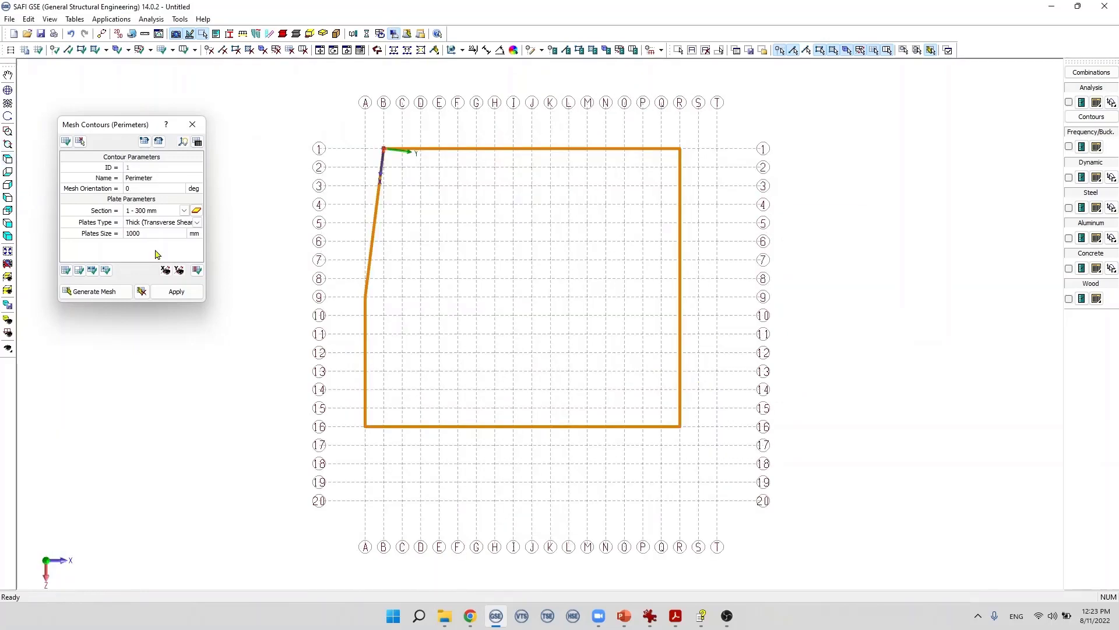
click(94, 293)
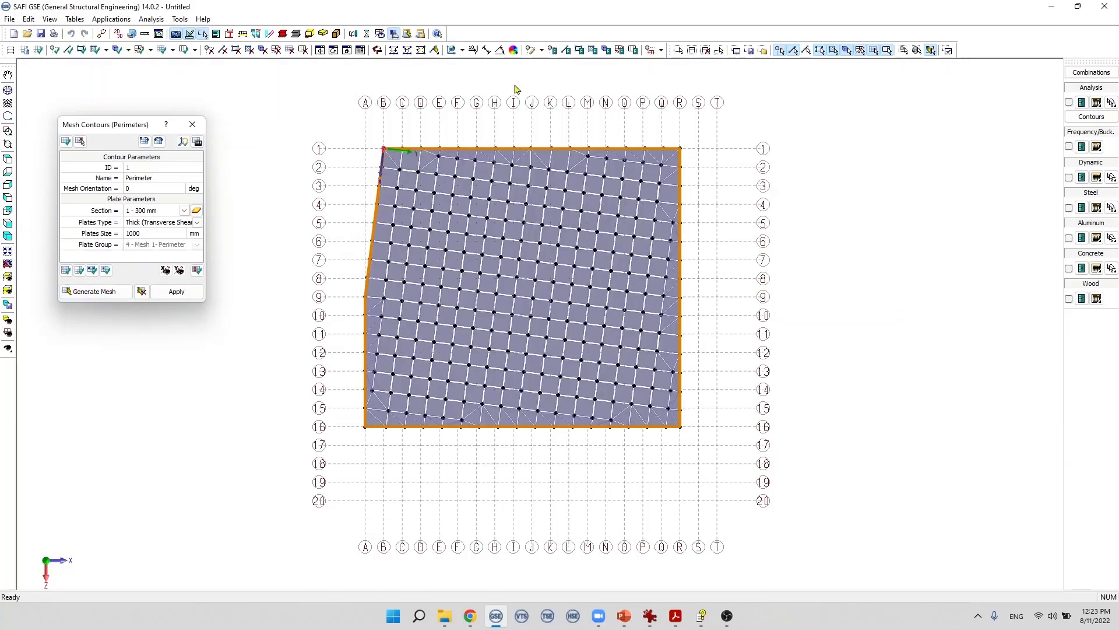
Step: Set the mesh orientation to 30 deg and regenerate the mesh
scroll(545, 185, up, 1)
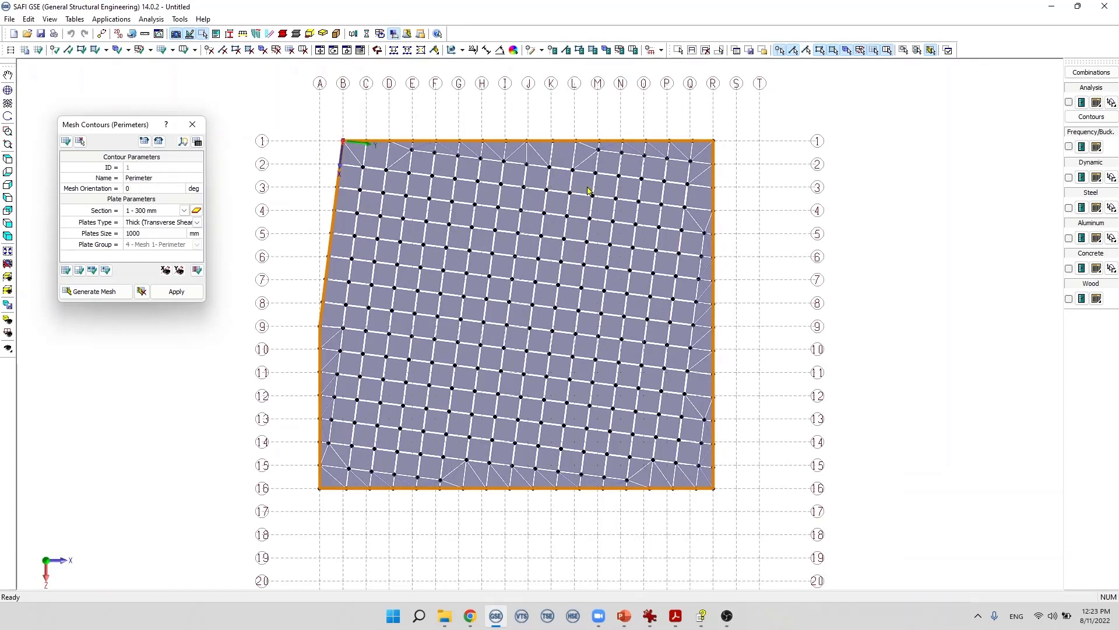
double_click(127, 189)
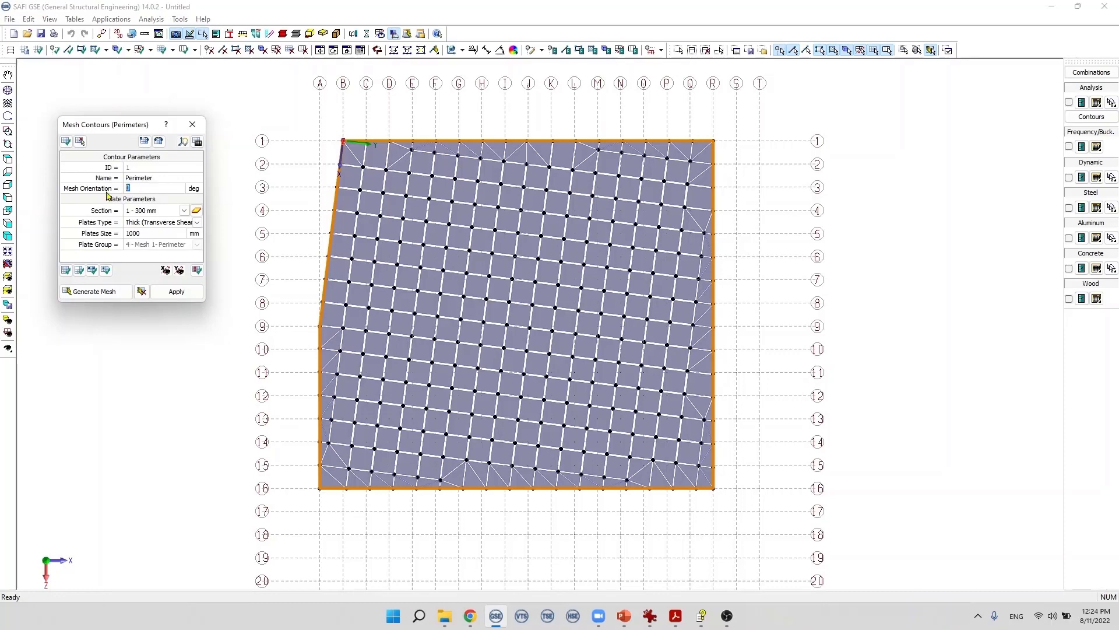
text(30)
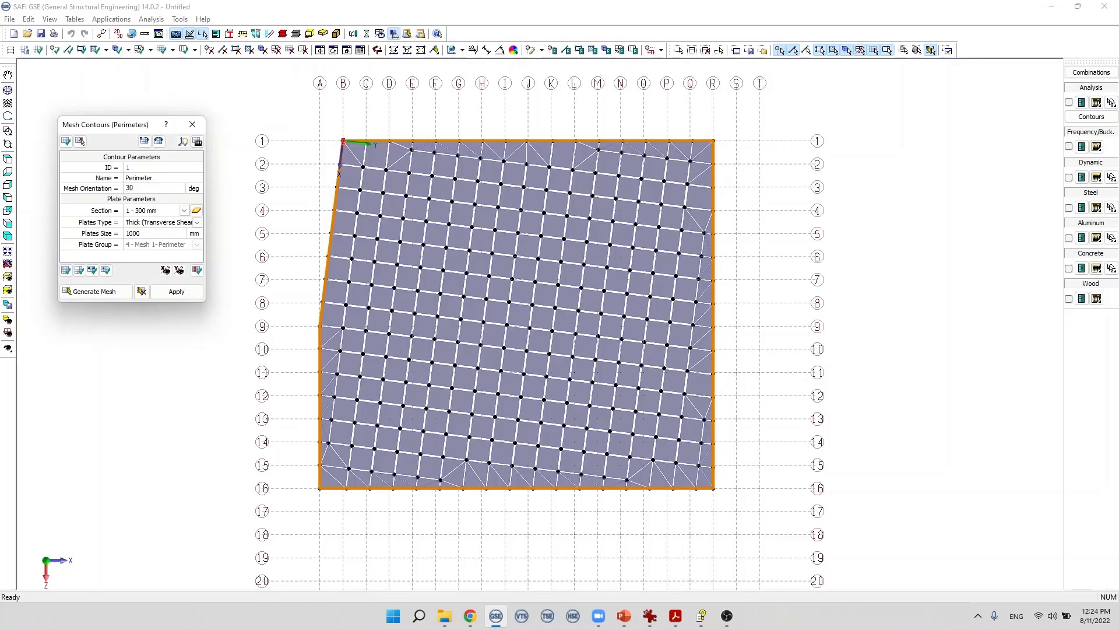
click(95, 292)
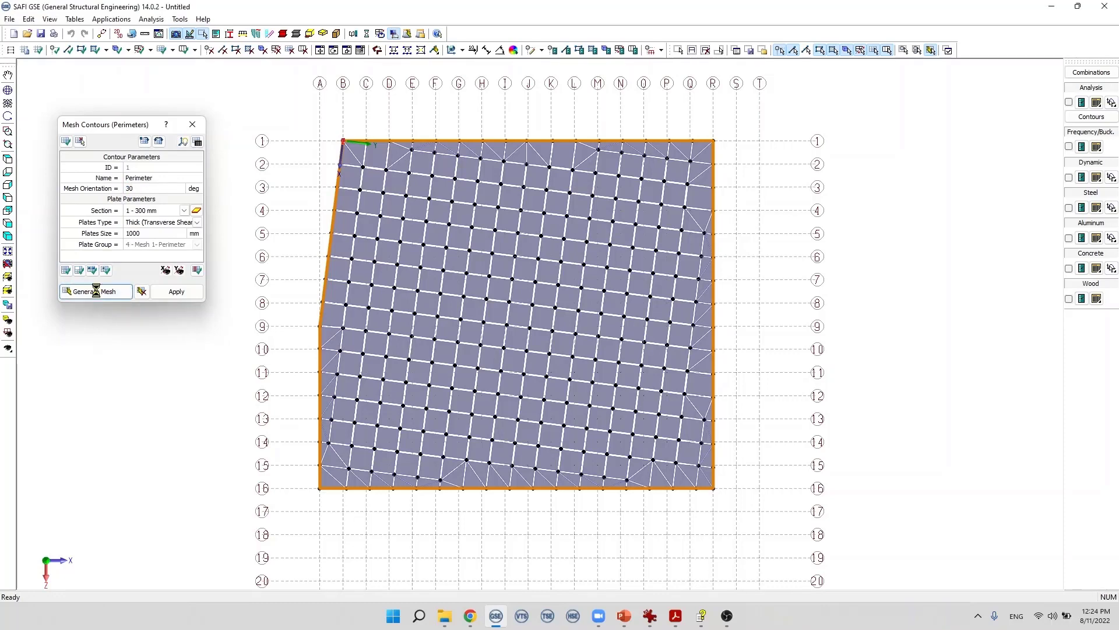
Step: Set the plate size to 500 mm and regenerate the mesh
double_click(155, 231)
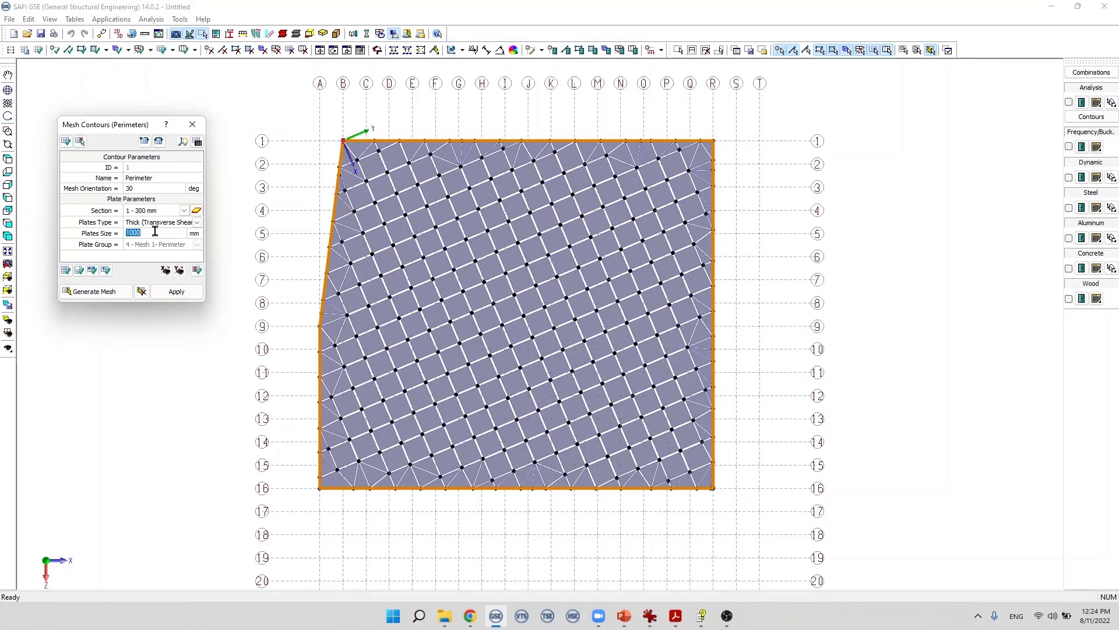
text(500)
click(100, 291)
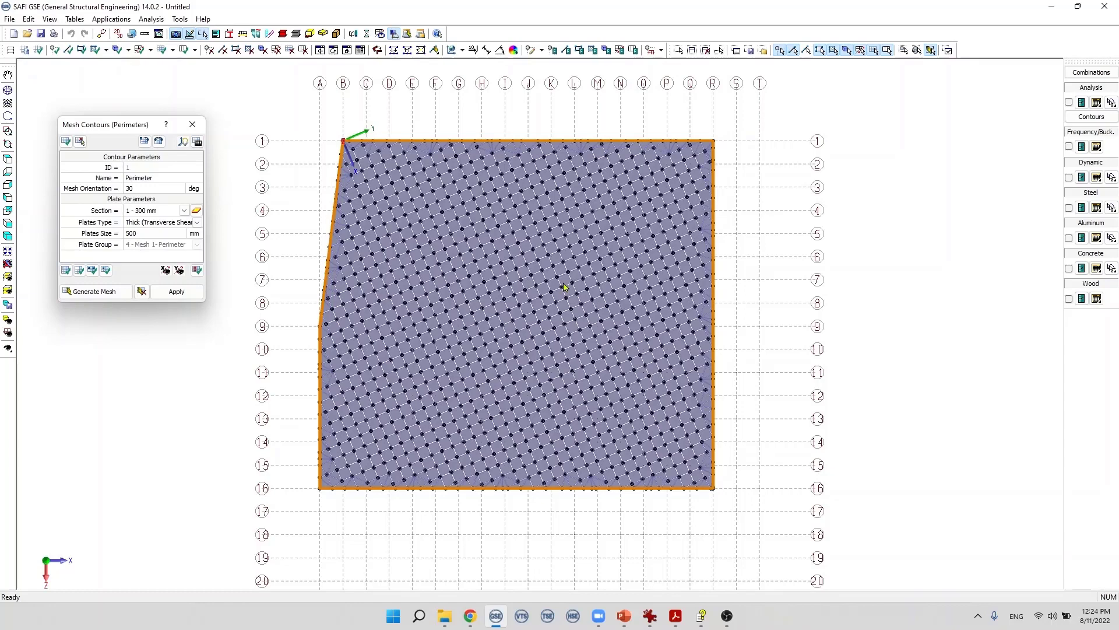
Step: Set the plate size back to 1000 mm and regenerate the mesh
double_click(135, 233)
text(10)
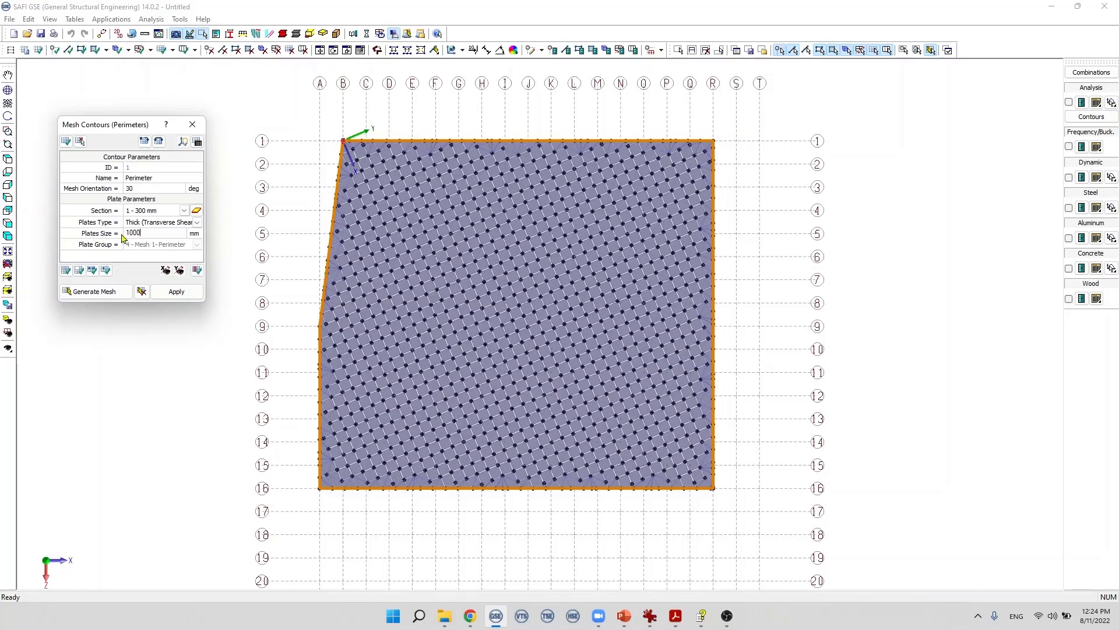
click(93, 291)
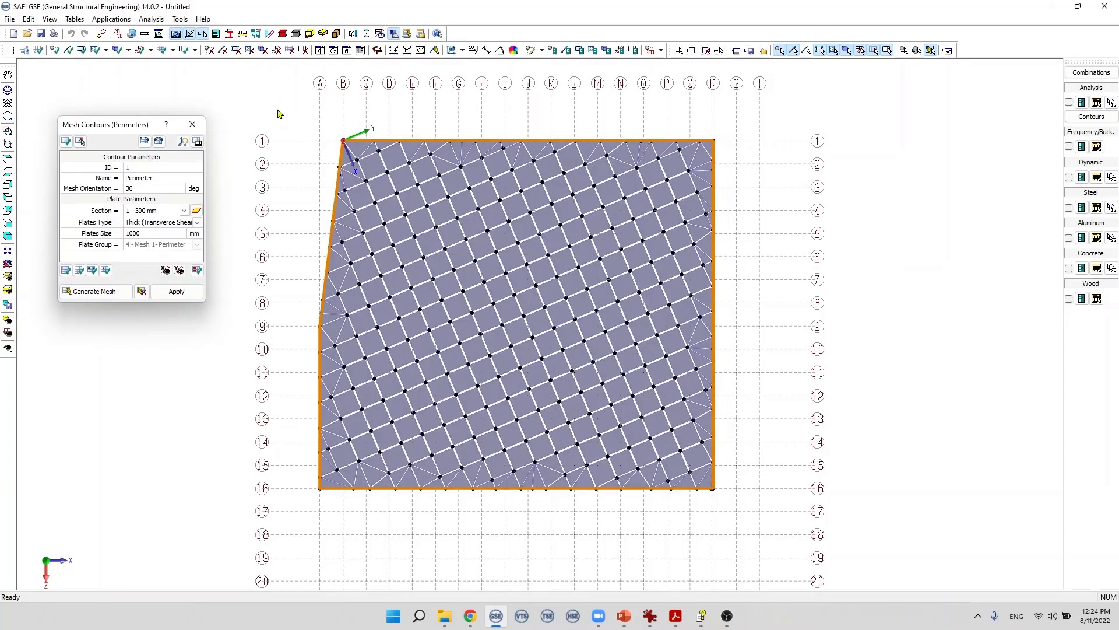
Step: Open the Plates and Shells table to review the generated plates, then close it
click(73, 19)
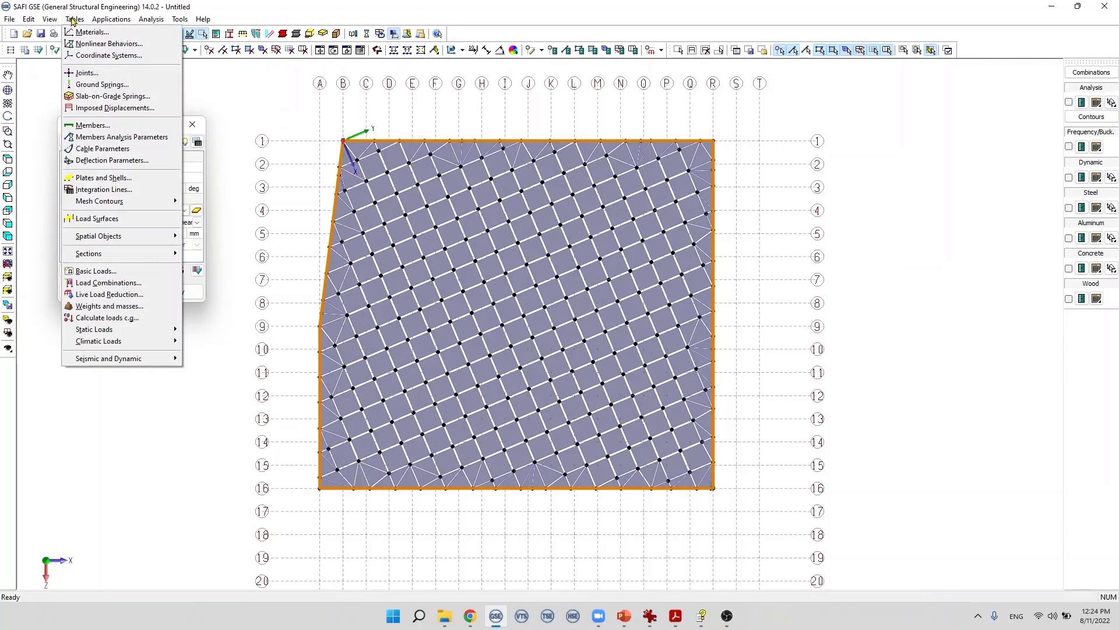
click(123, 178)
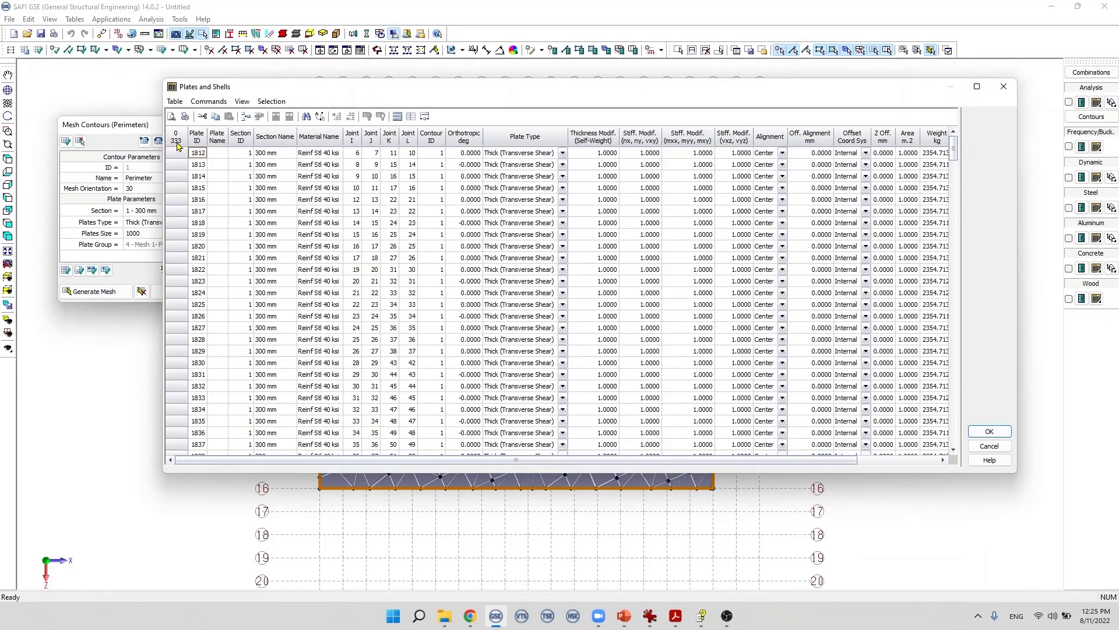
click(989, 446)
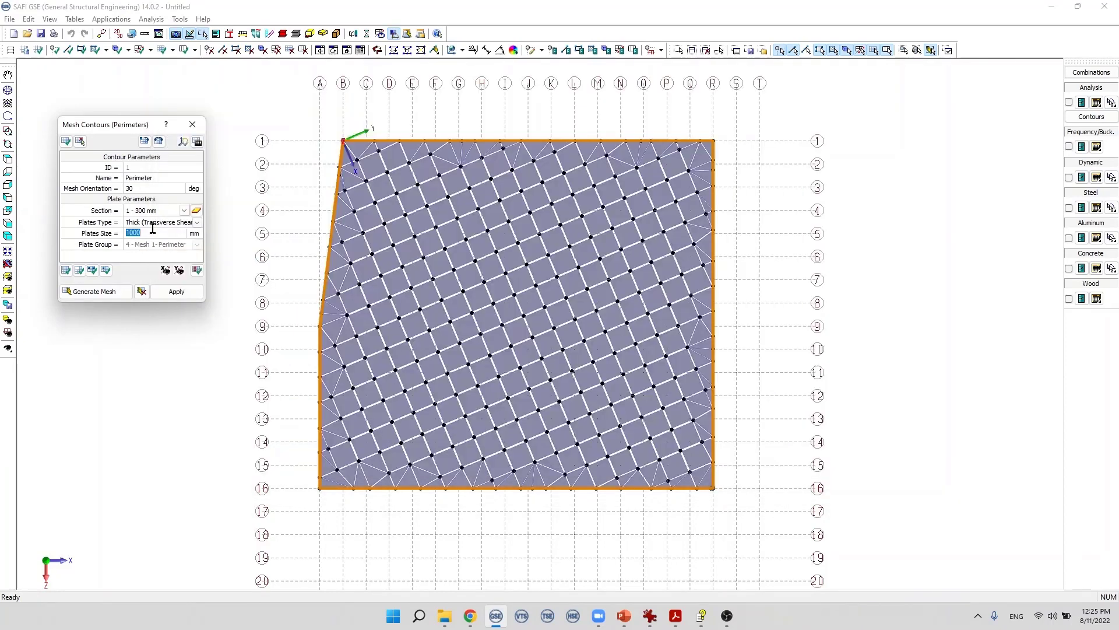
Step: Change the plate size to 500 mm and generate the mesh again
text(500)
click(111, 290)
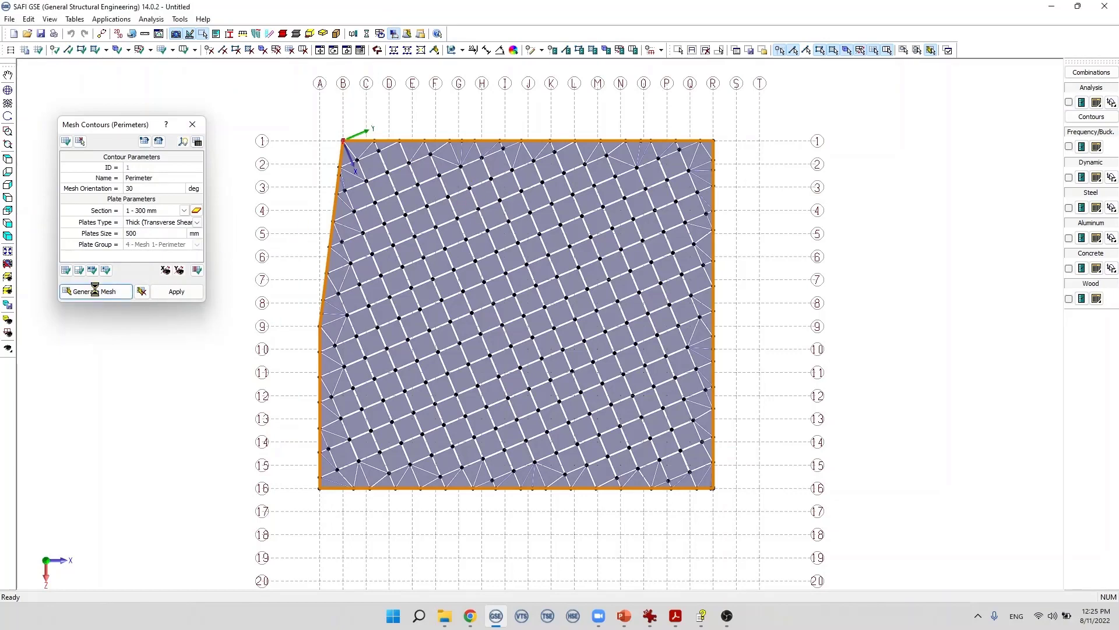
Step: Review the refined plates in the Plates and Shells table and close it
click(75, 19)
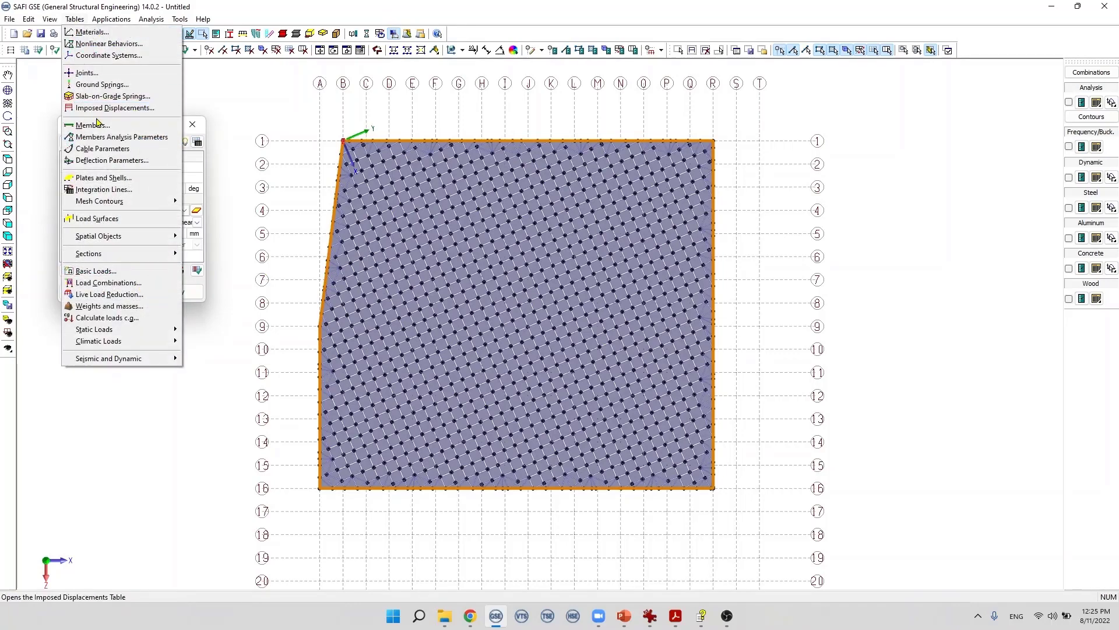
click(109, 177)
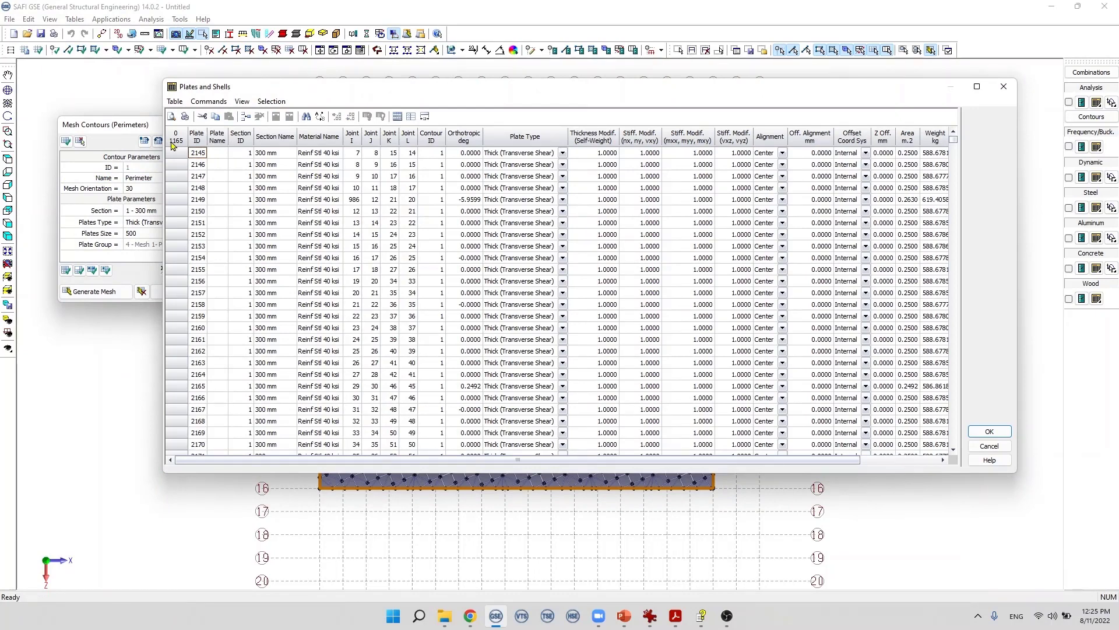
click(989, 432)
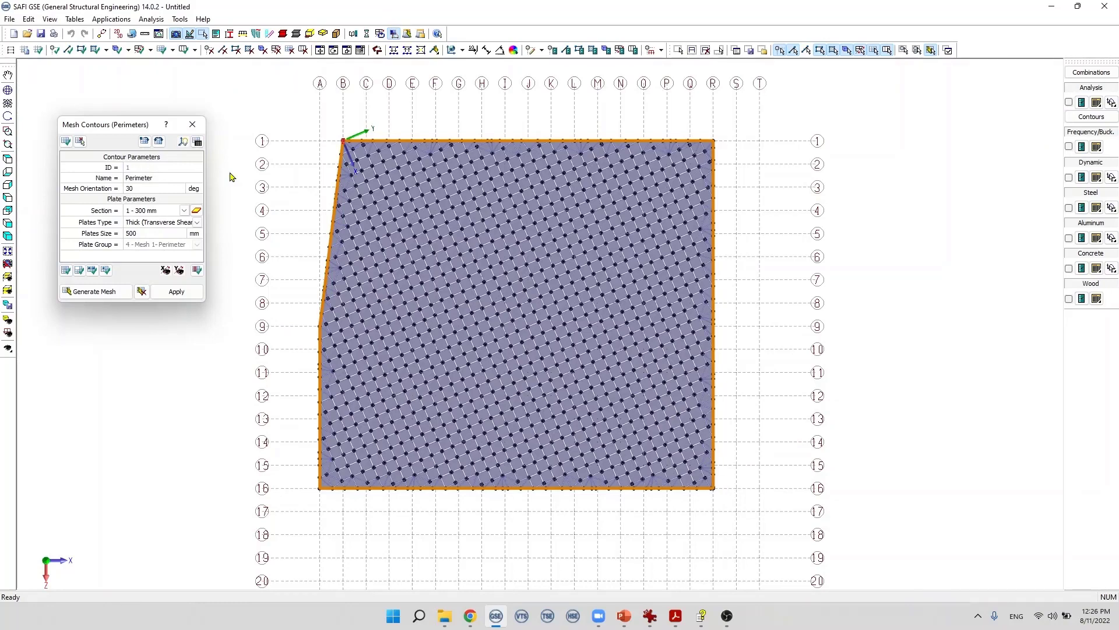
Step: Delete the contour's mesh and generate it again
click(141, 293)
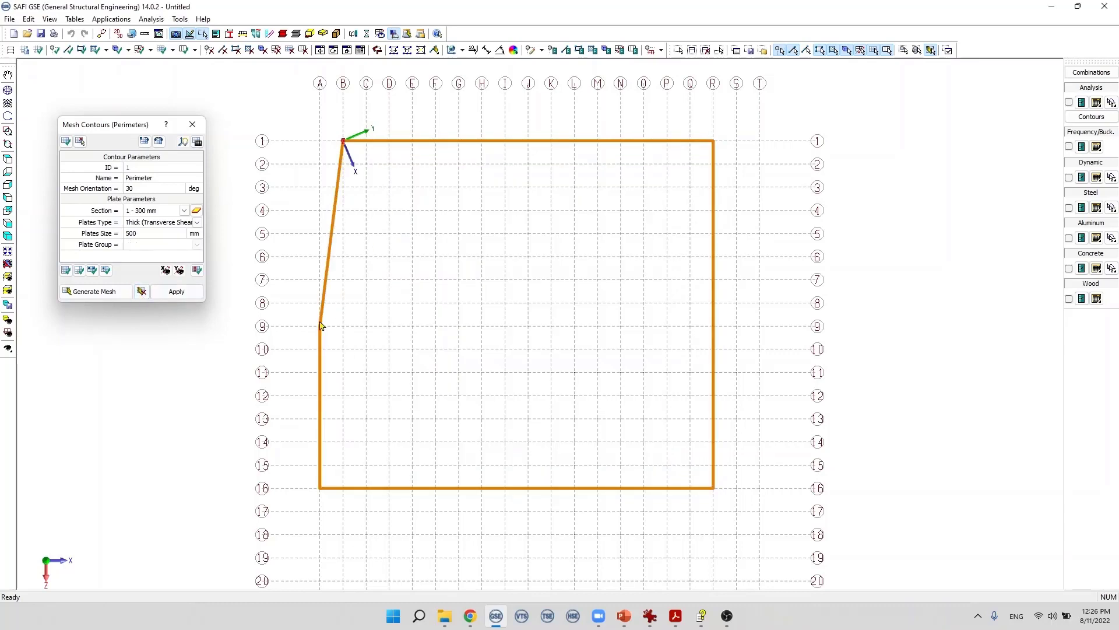
click(96, 293)
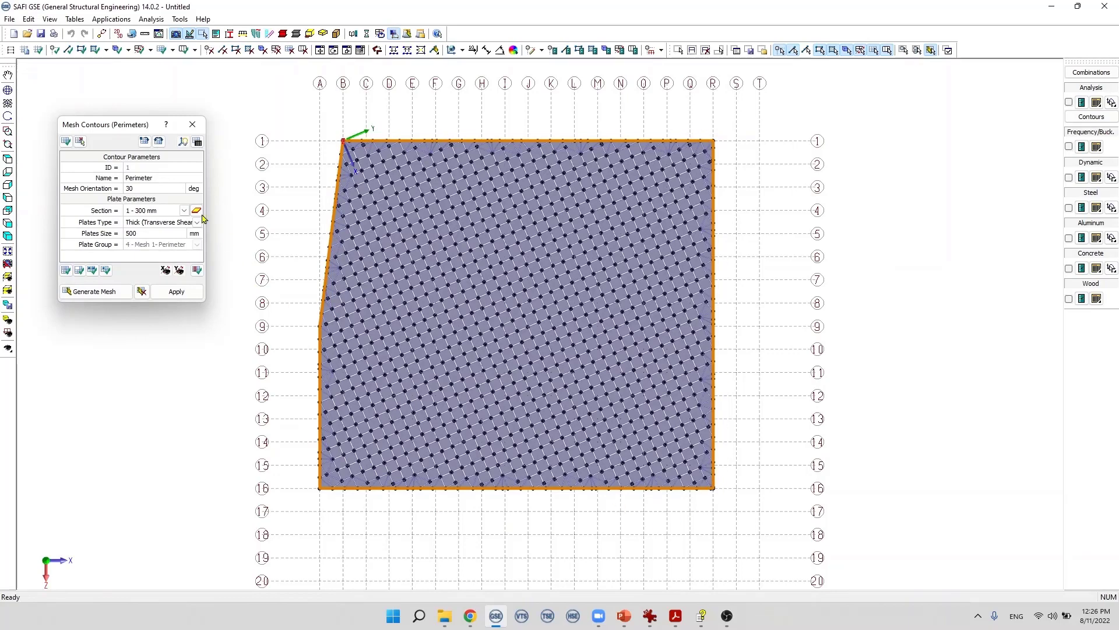
Step: Open the Mesh Contours table to review the perimeter's parameters and corner coordinates, then close it
click(197, 142)
drag(154, 10, 619, 97)
click(502, 327)
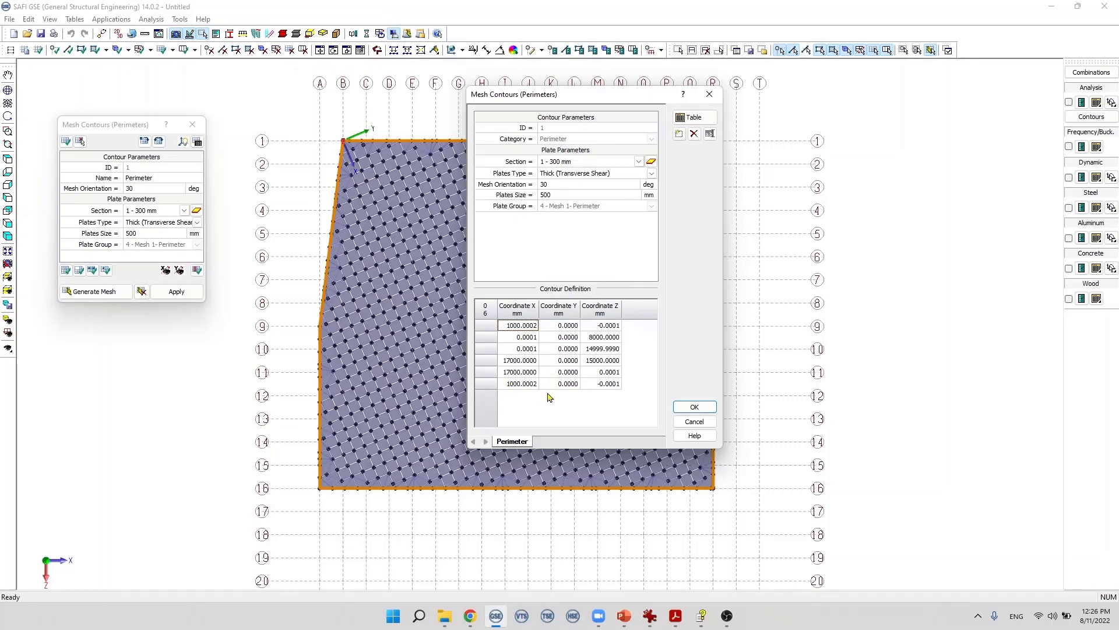
click(696, 421)
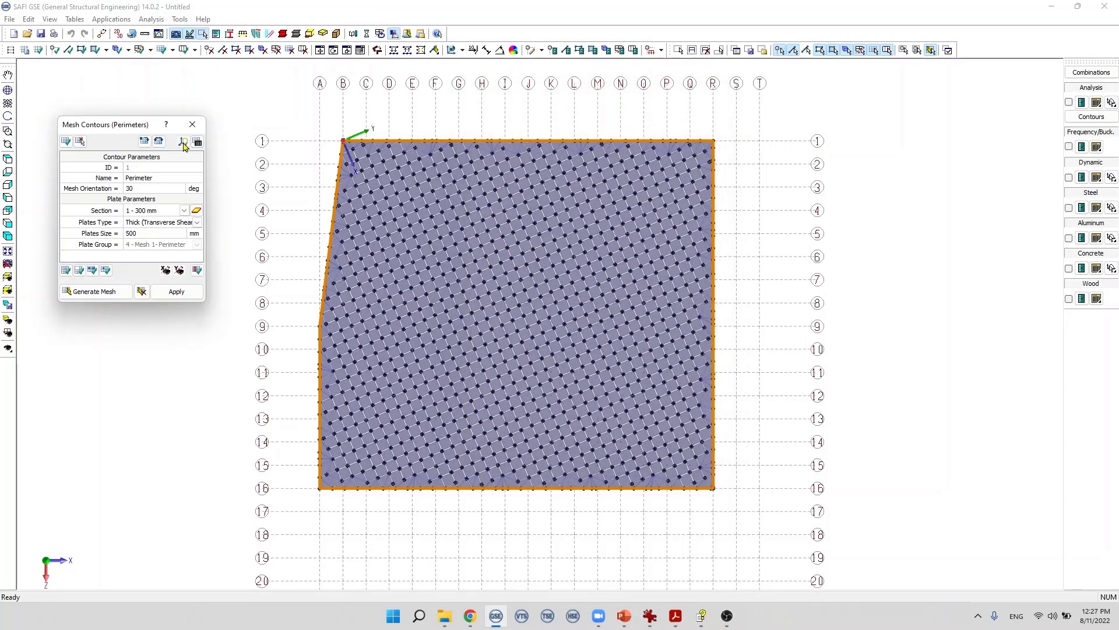
Step: Zoom and orbit around the meshed slab to inspect the plates along its edges, returning to the top view
click(183, 143)
scroll(343, 130, up, 5)
scroll(337, 148, up, 2)
mouse_move(366, 140)
mouse_down()
mouse_move(372, 107)
mouse_move(368, 131)
mouse_up()
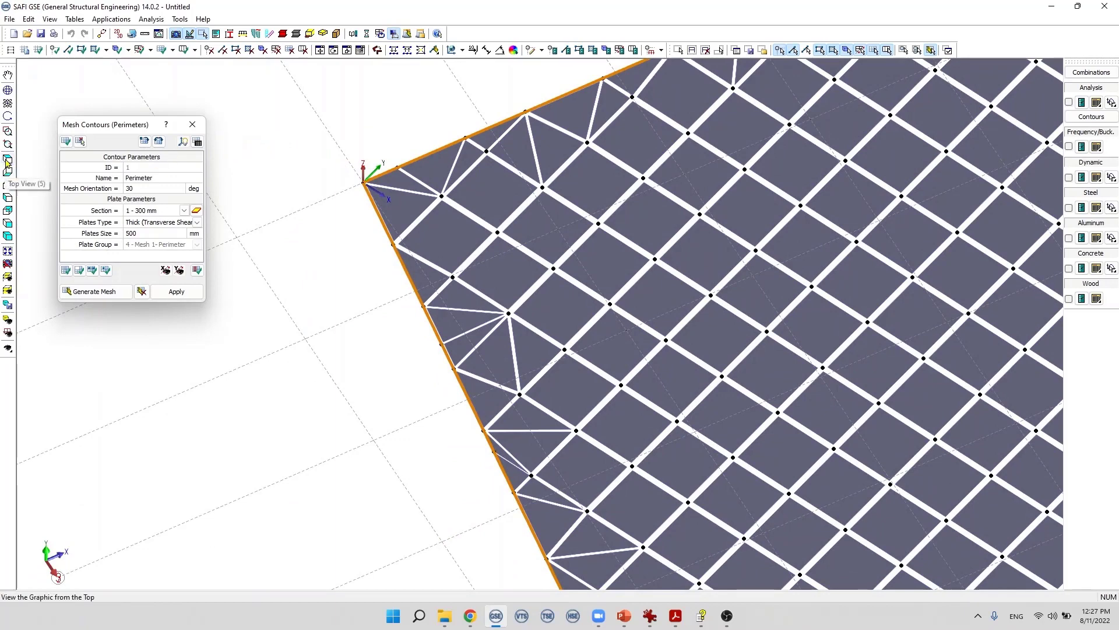
click(7, 160)
click(8, 250)
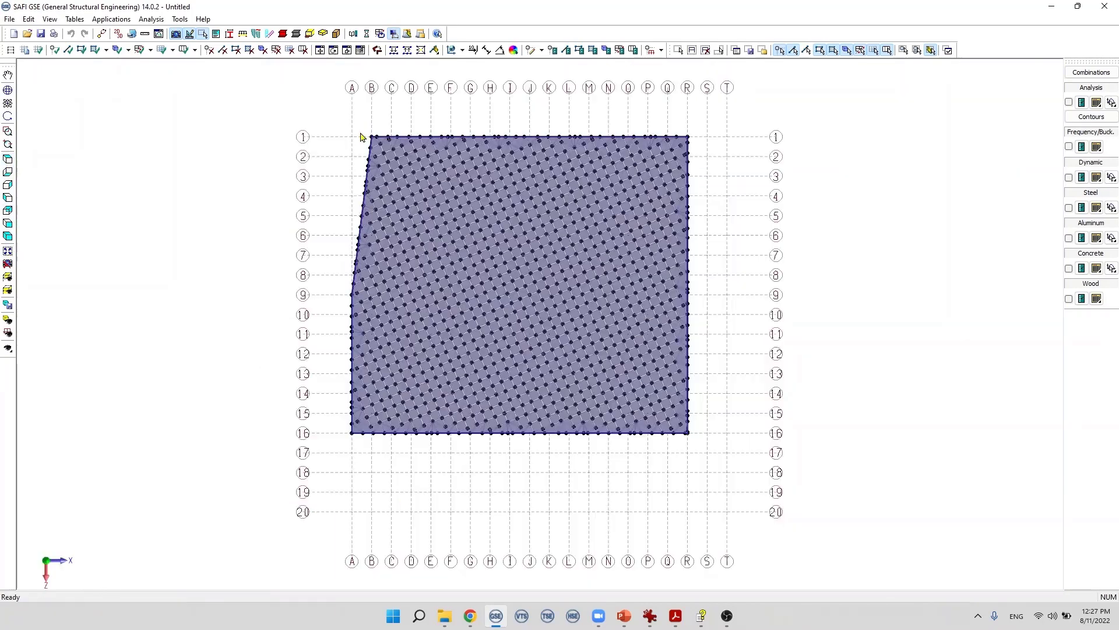
scroll(370, 162, up, 10)
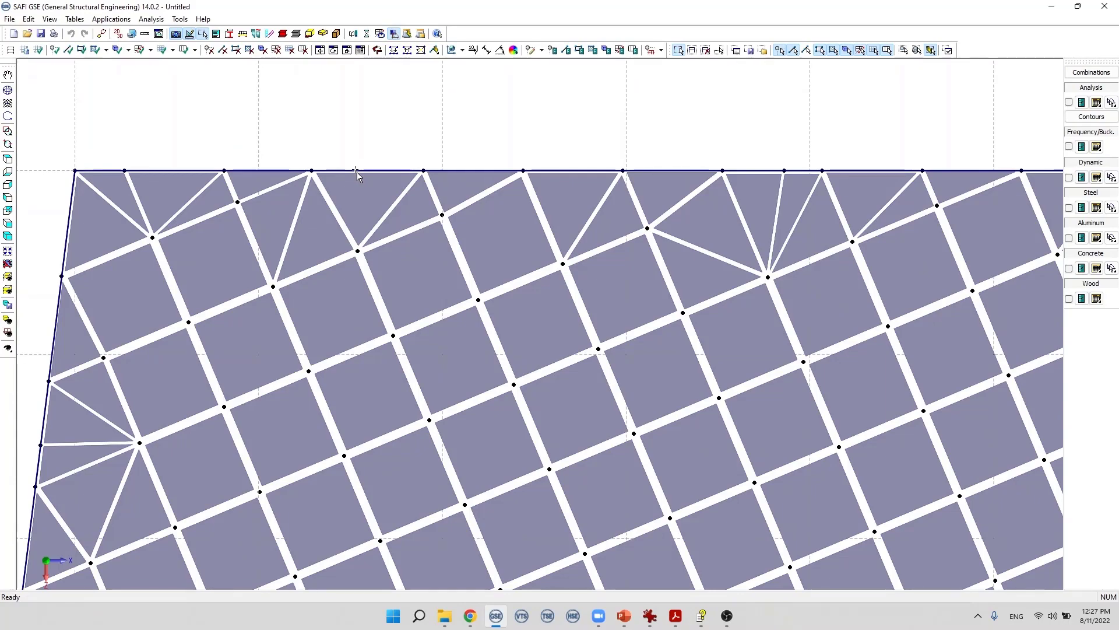
click(356, 169)
scroll(309, 142, down, 10)
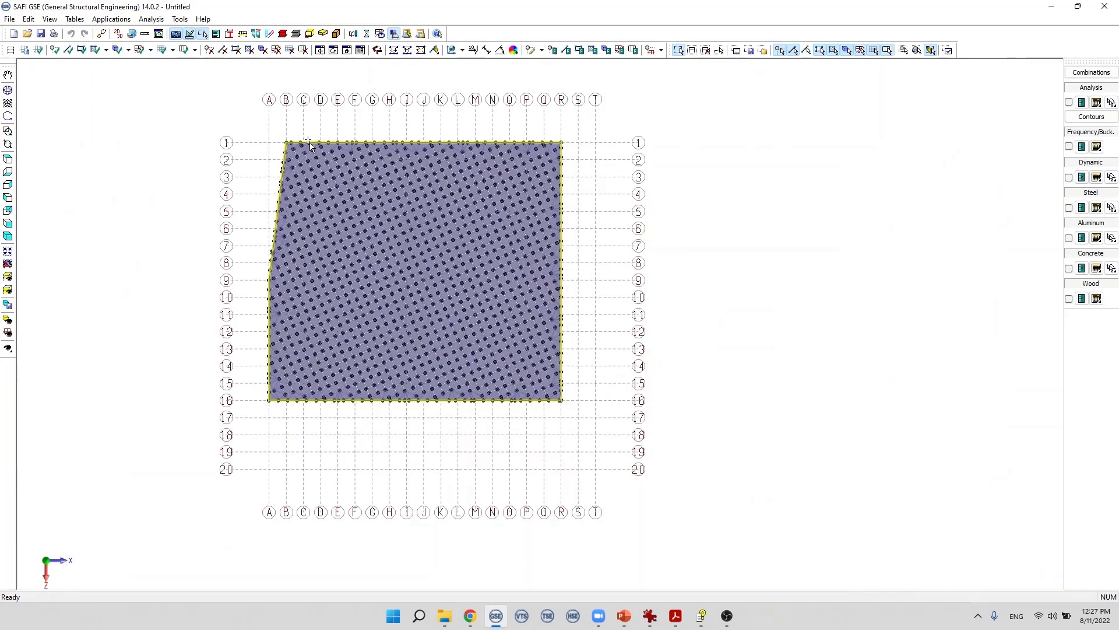
scroll(309, 142, up, 4)
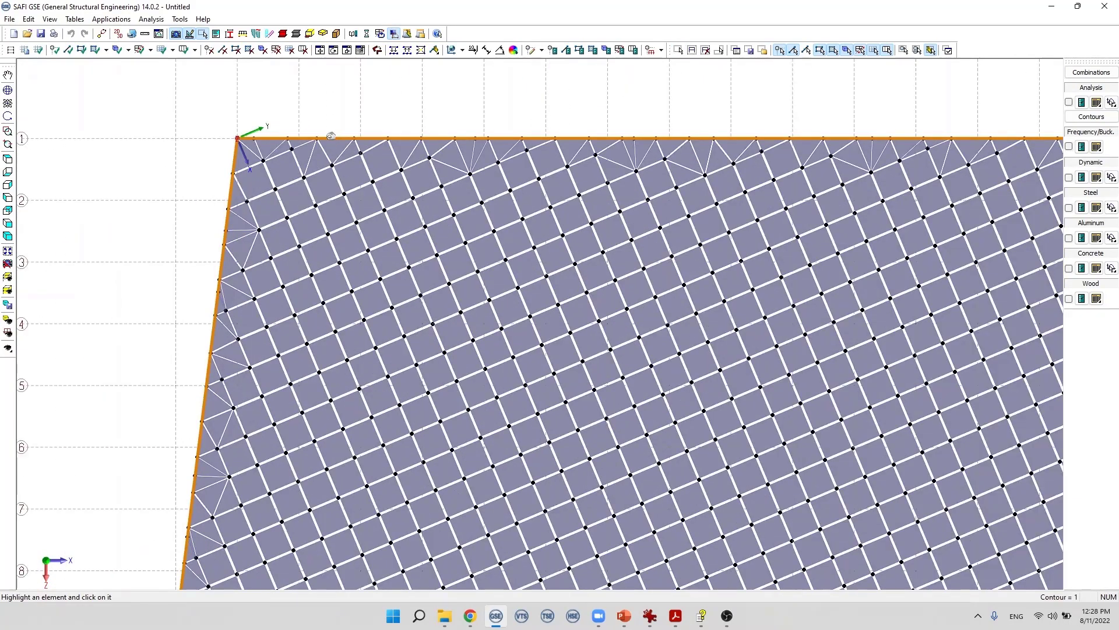
click(333, 136)
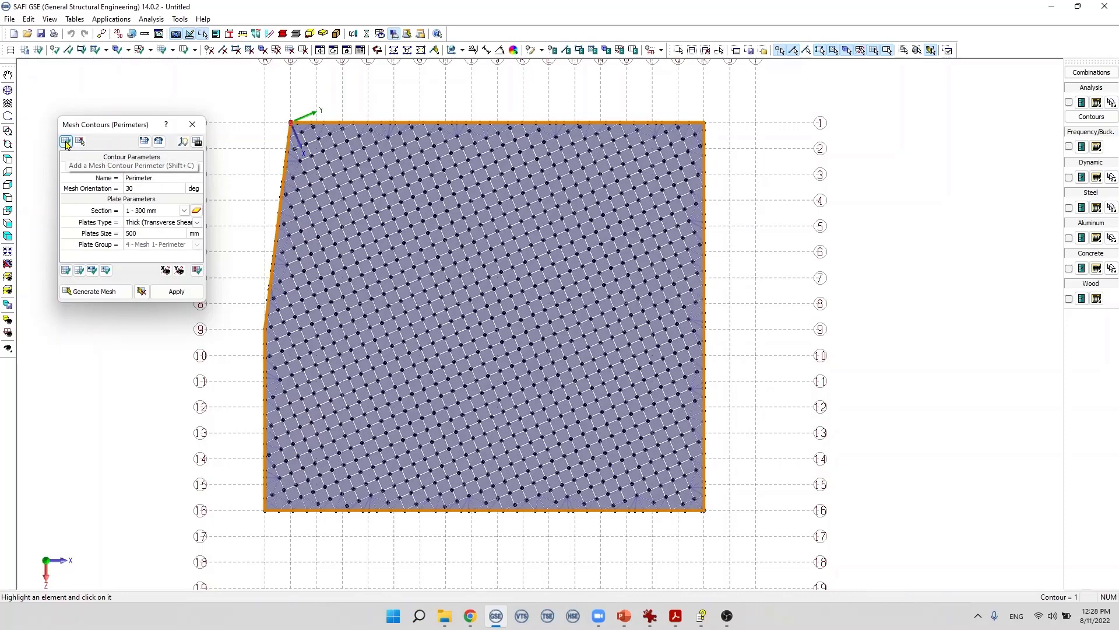
Step: Add a rectangular mesh contour below the slab, spanning gridlines M to R between rows 17 and 20
click(66, 142)
scroll(730, 315, down, 2)
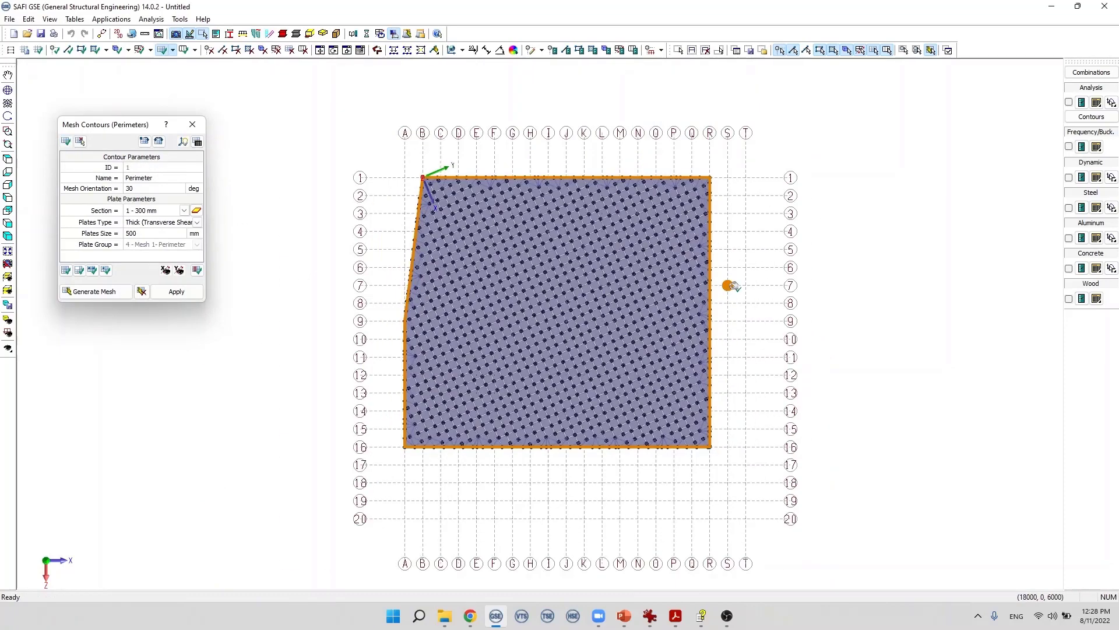
scroll(730, 343, down, 1)
scroll(729, 343, up, 3)
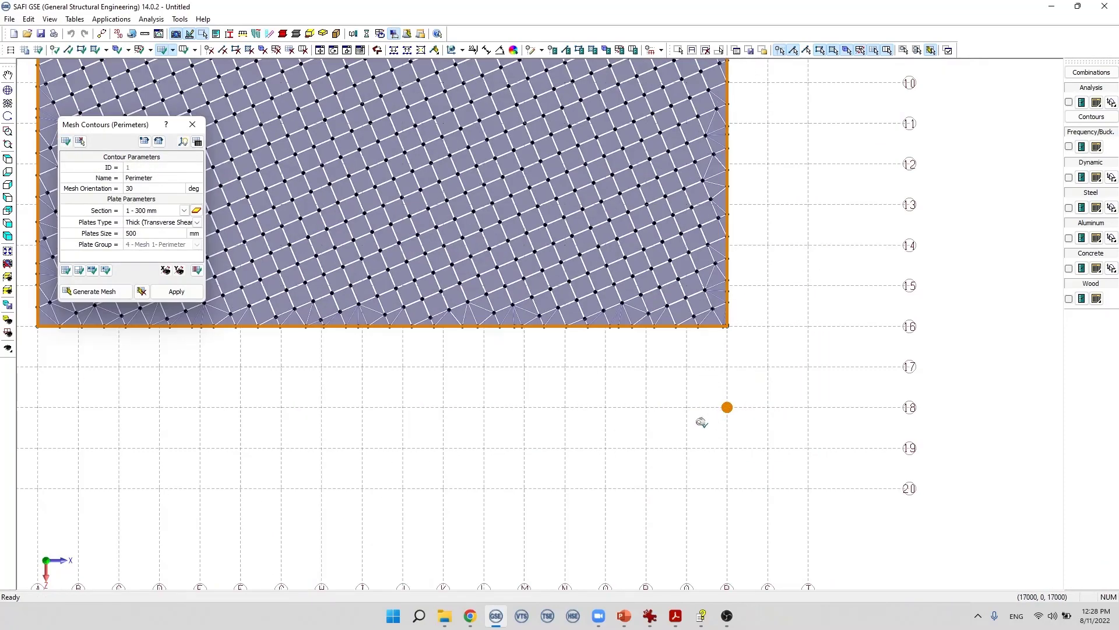
click(525, 367)
click(524, 487)
click(727, 488)
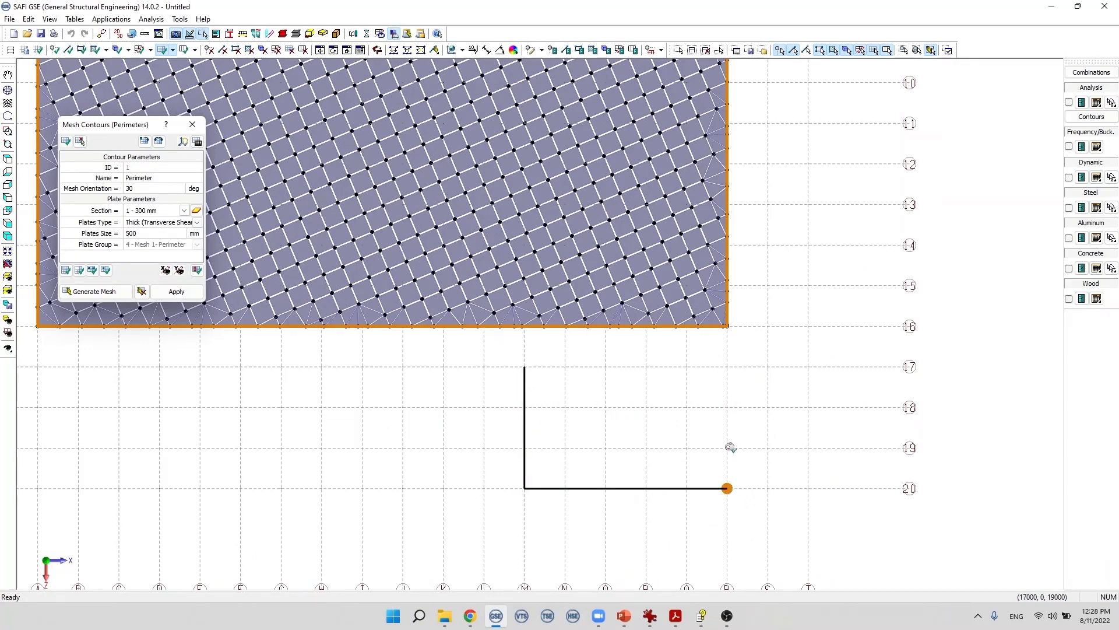
click(727, 366)
click(525, 366)
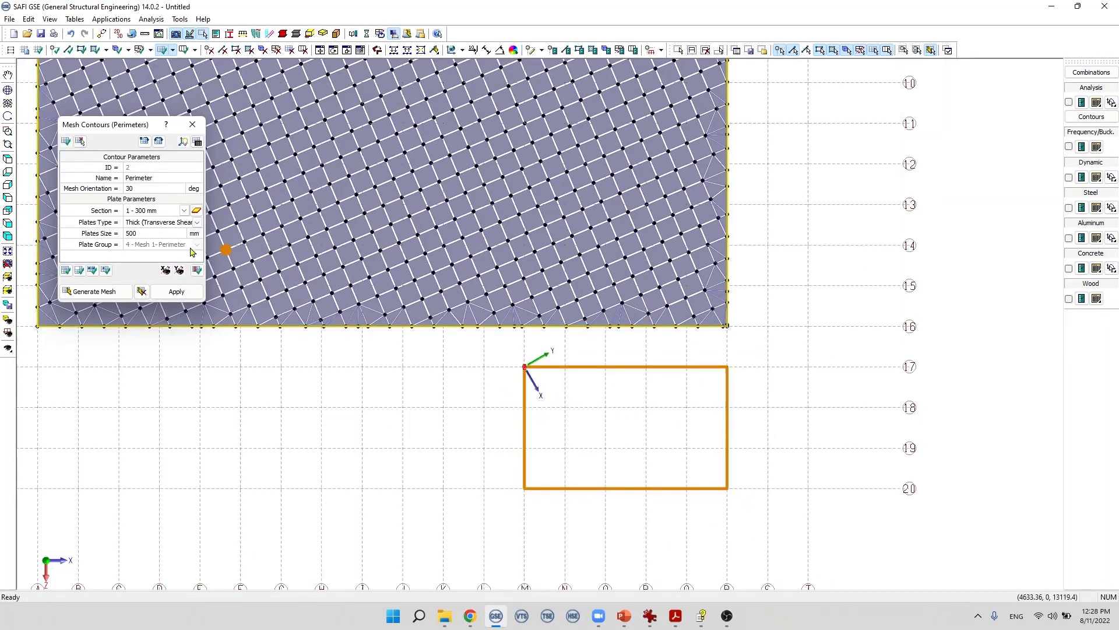
scroll(440, 325, down, 1)
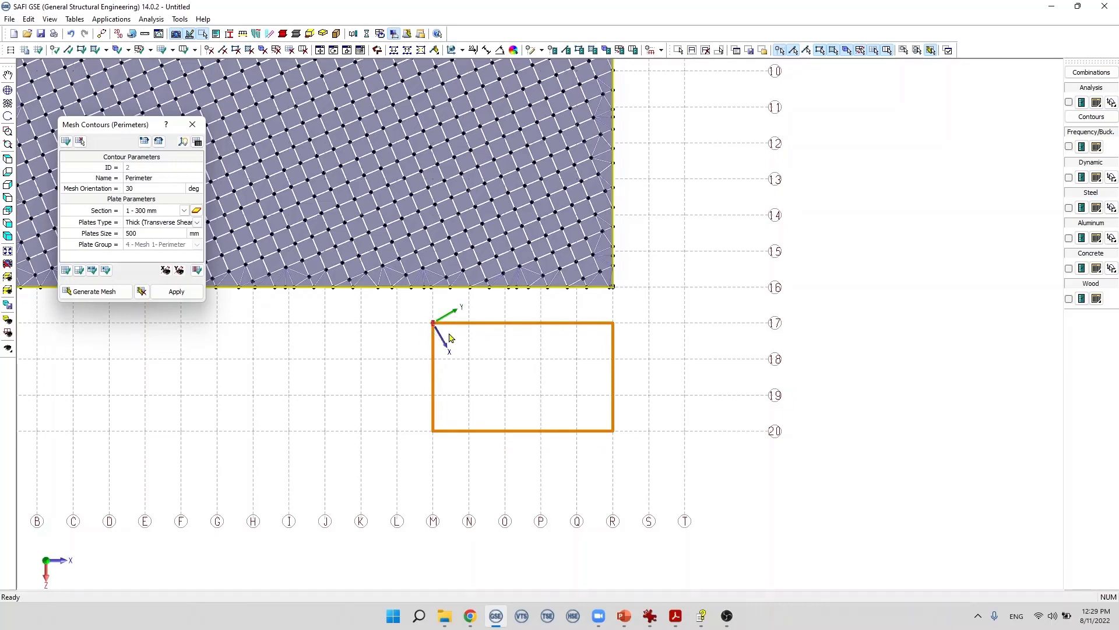
scroll(449, 337, down, 4)
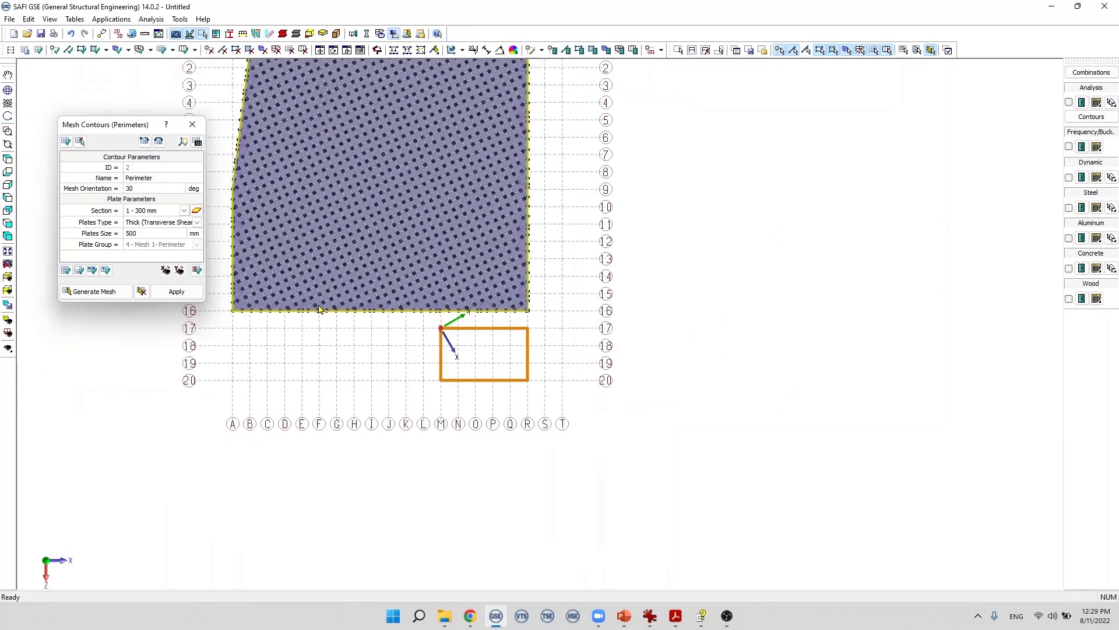
scroll(337, 317, up, 4)
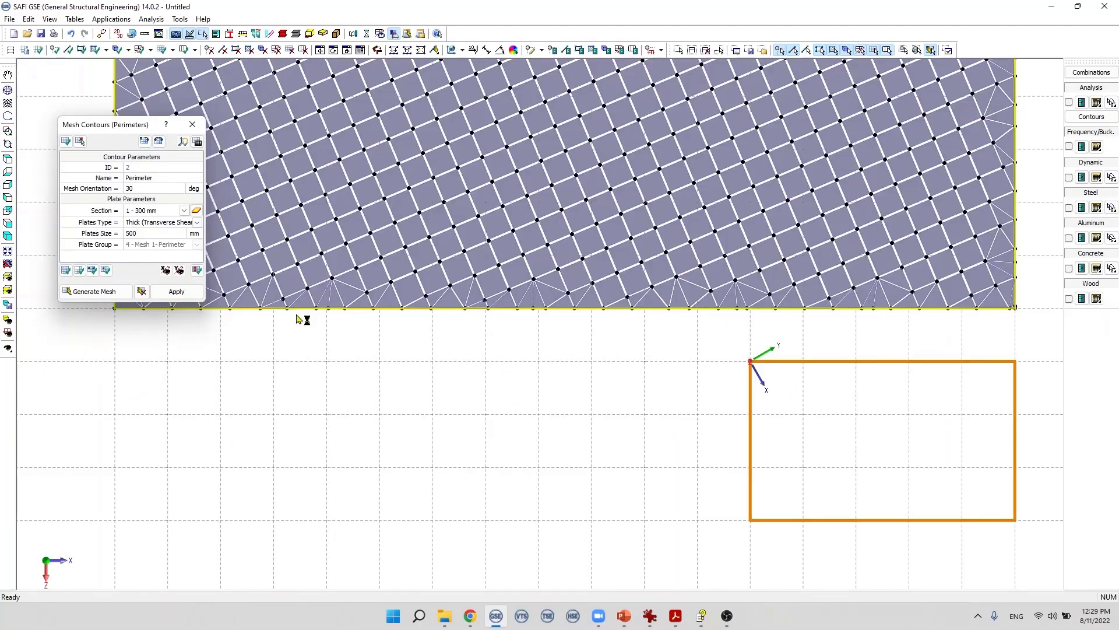
click(329, 330)
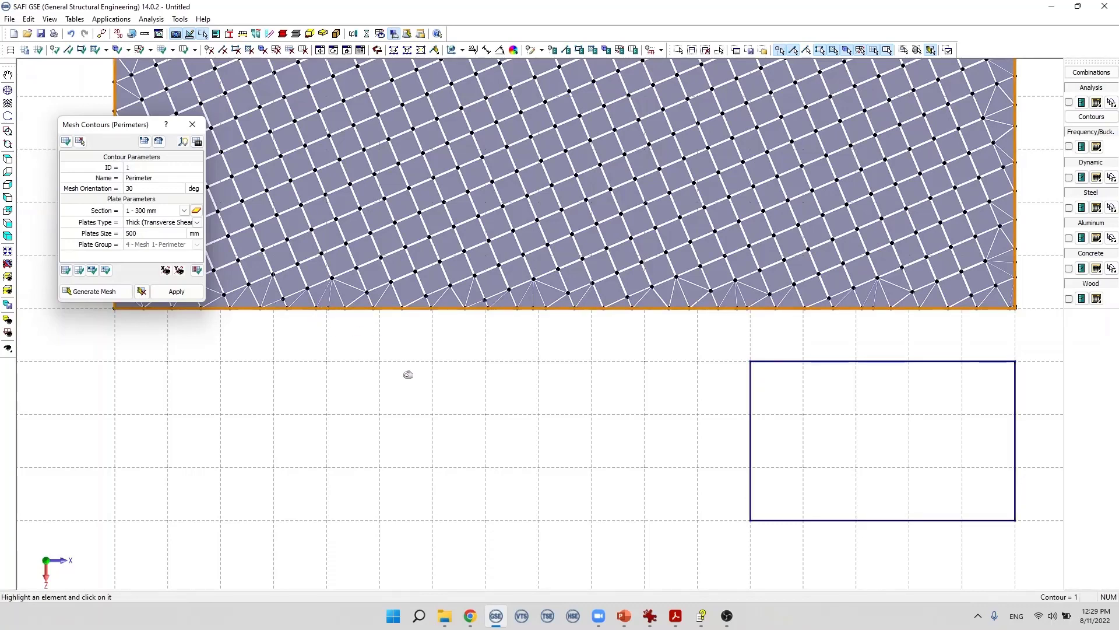
Step: Pick the rectangular contour with the Edit Mesh Contour command to view its parameters, then leave the command
scroll(407, 376, down, 3)
scroll(394, 353, down, 2)
scroll(379, 195, up, 2)
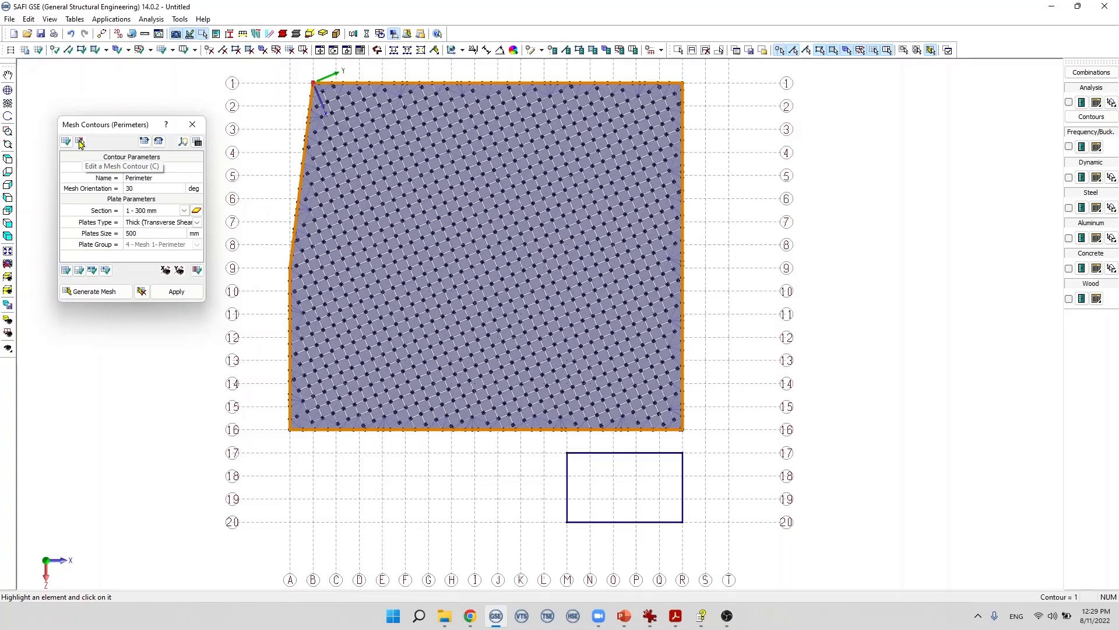
click(81, 143)
click(81, 142)
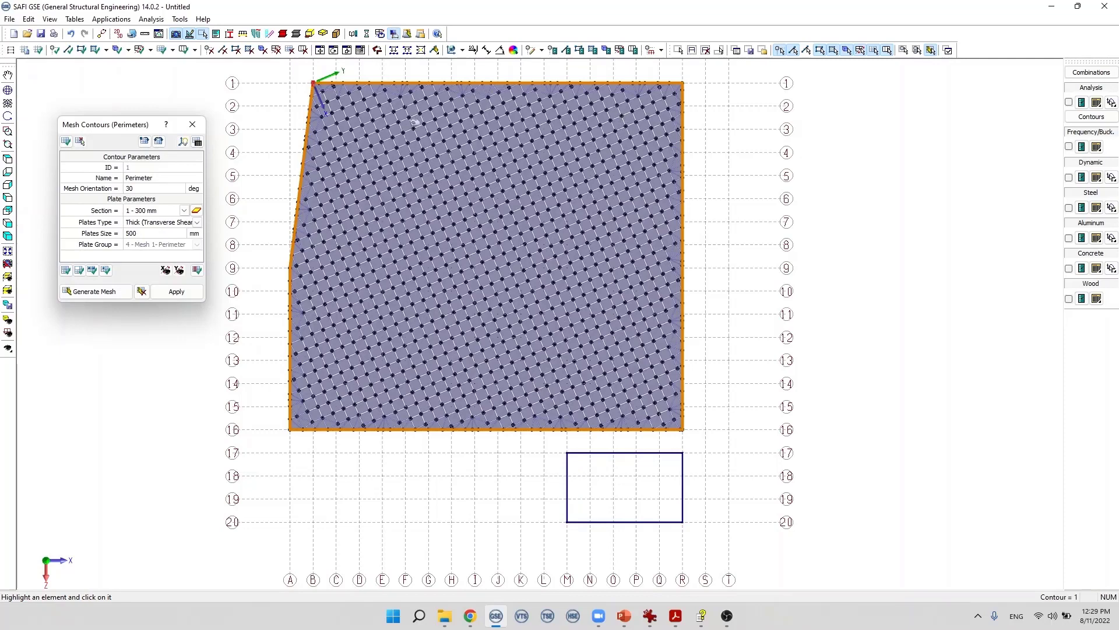
click(573, 482)
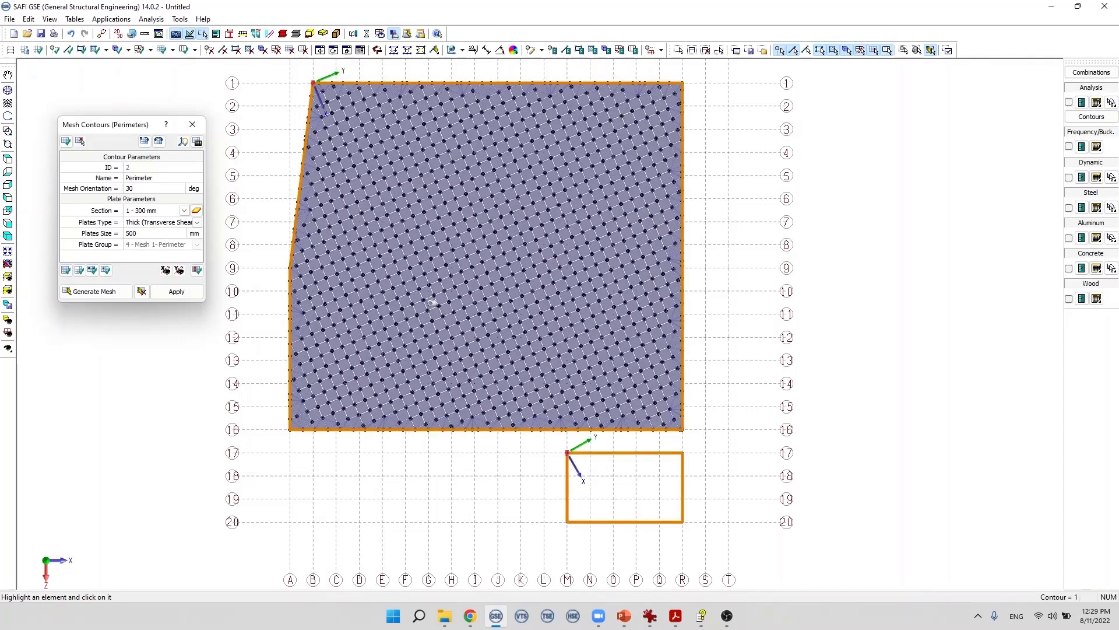
key(Escape)
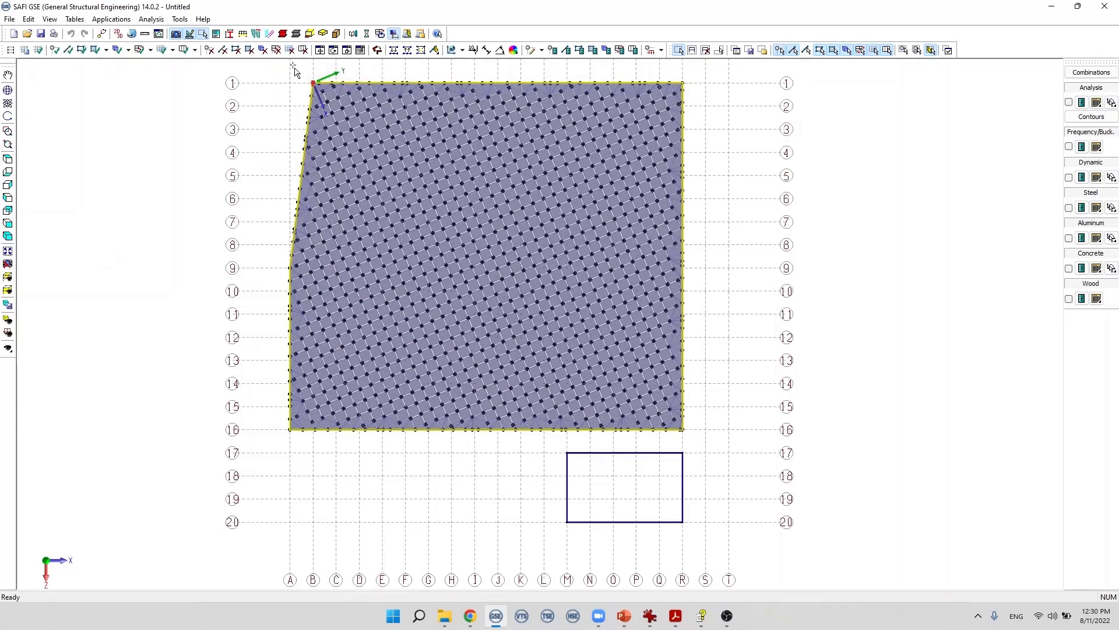
Step: Select the rectangular contour and delete it
click(544, 473)
click(549, 481)
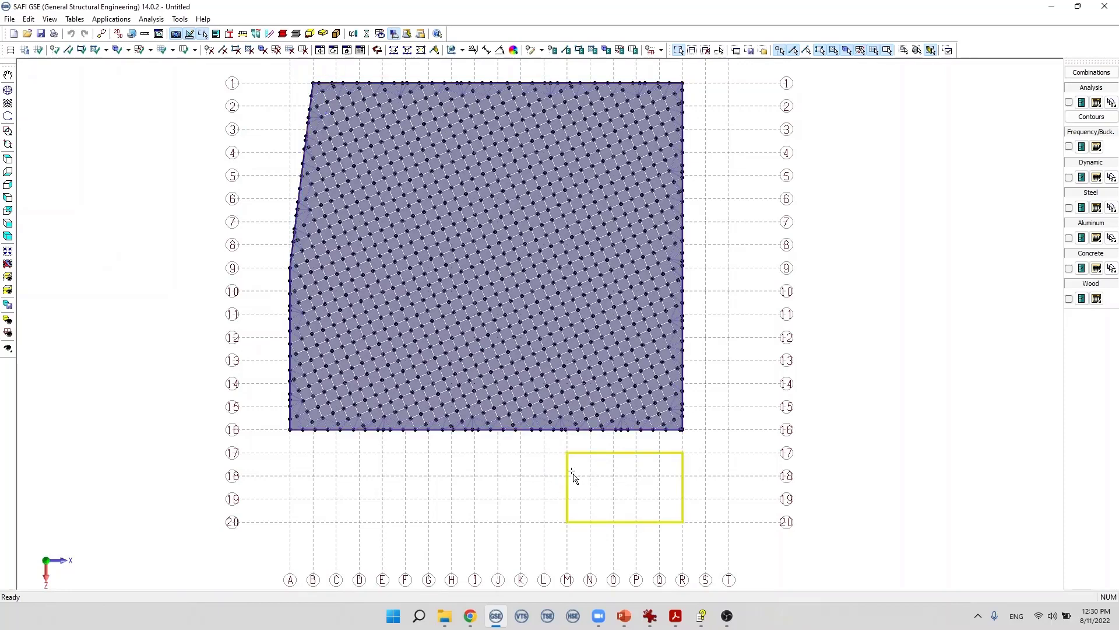
key(Delete)
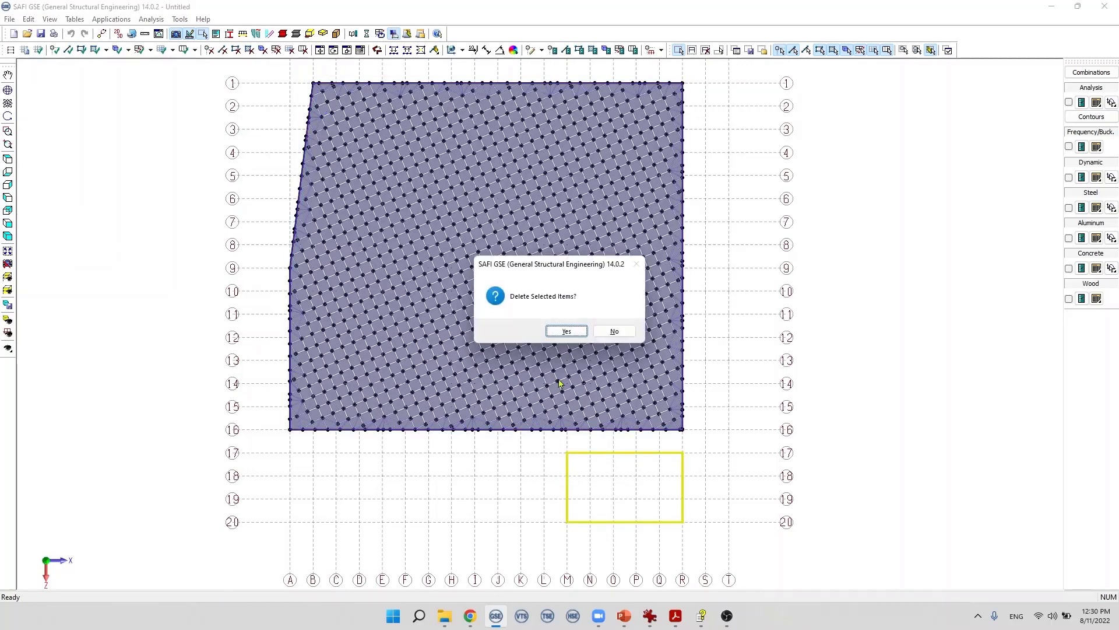
click(566, 331)
scroll(443, 546, down, 4)
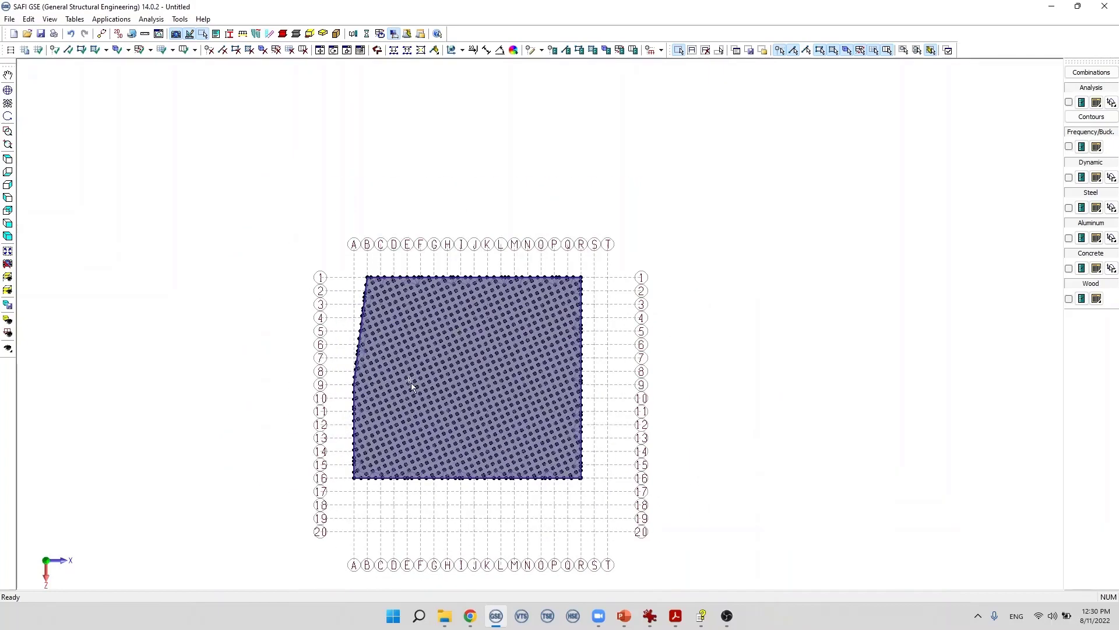